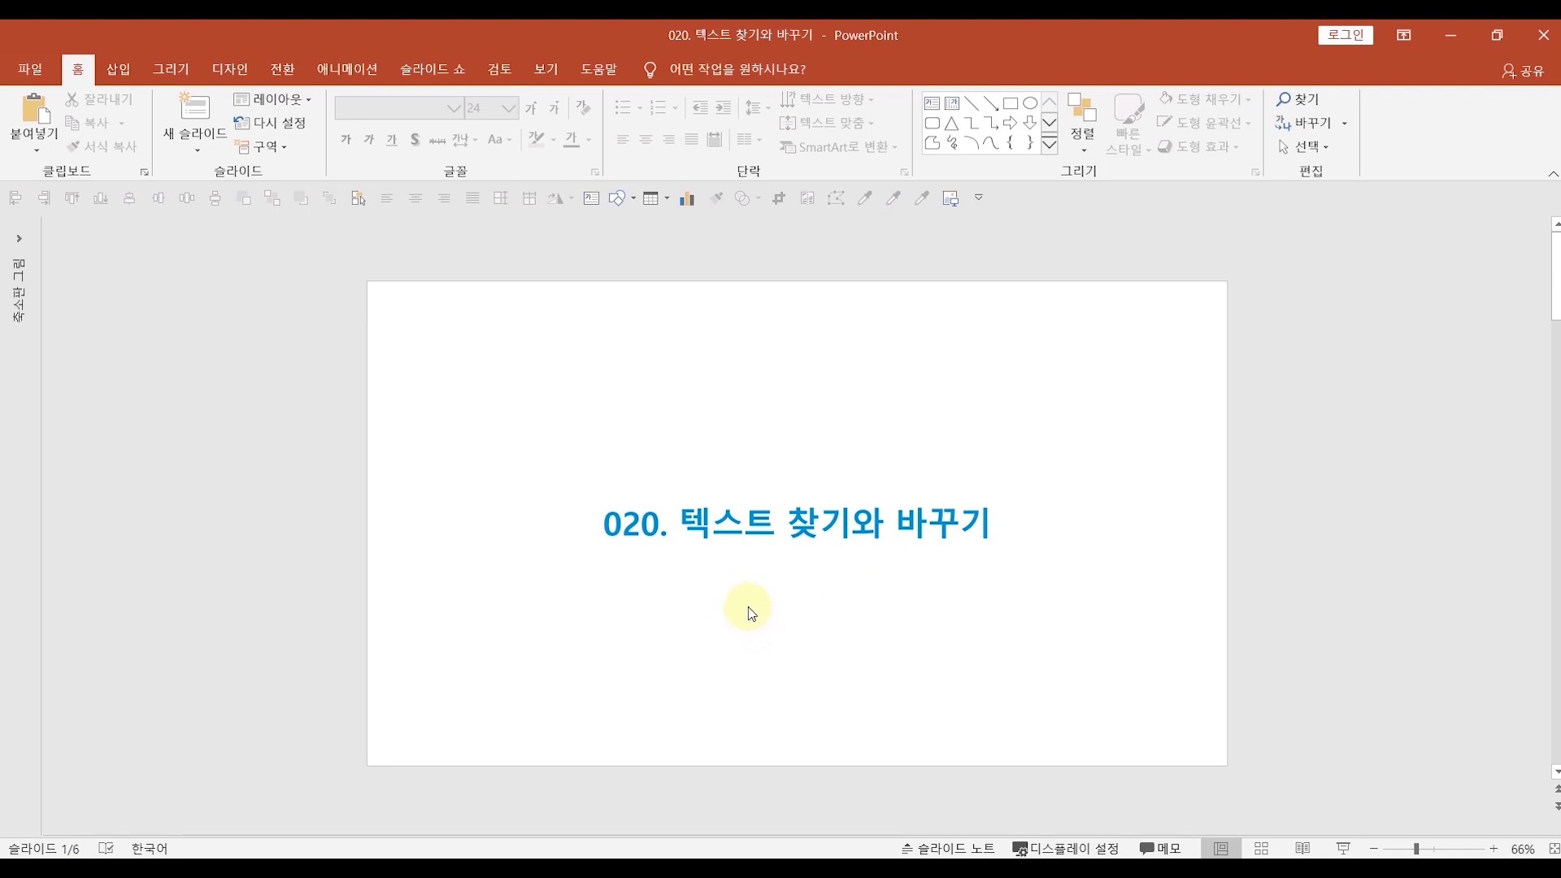
On the 텍스트 찾기 slide, open Find with 파워포인트 as the search text and move the dialog clear of the body text.
scroll(221, 476, "down", 1)
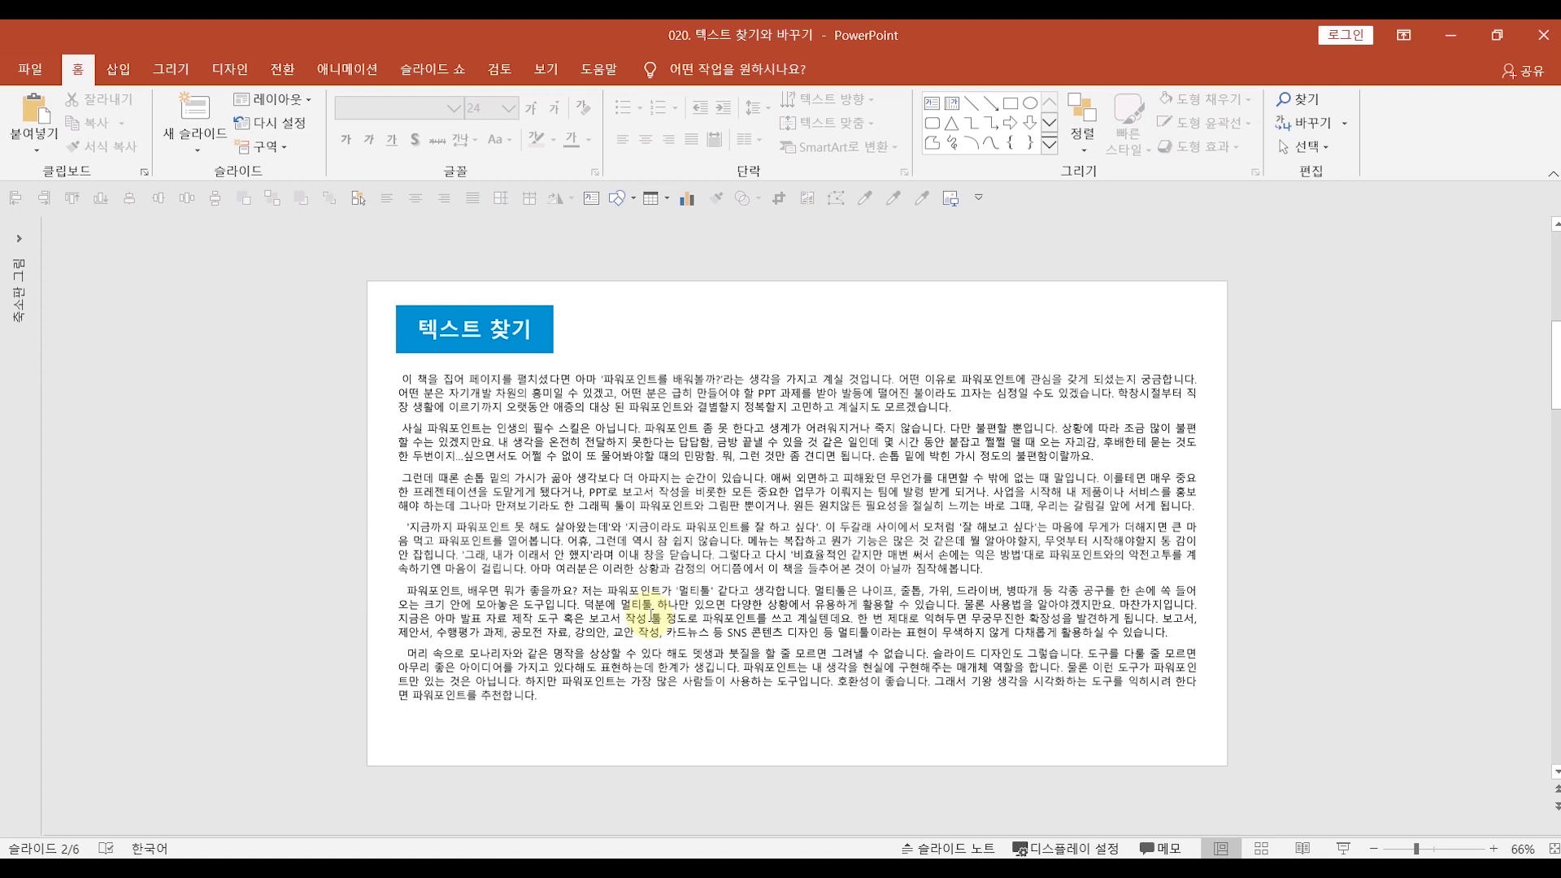
key("ctrl+f")
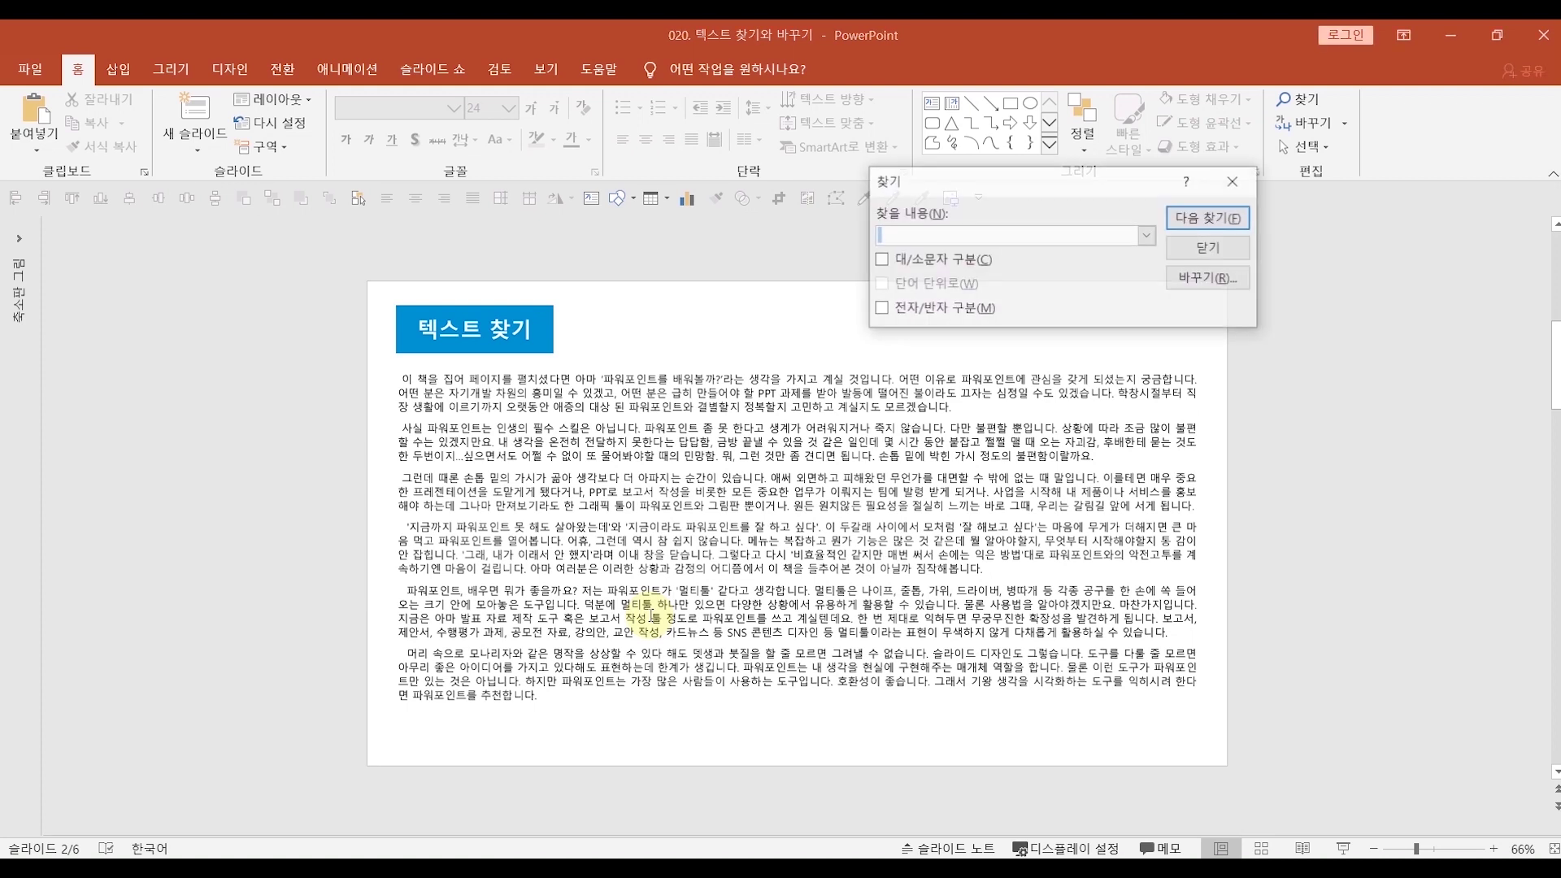
left_click_drag(982, 203, 887, 245)
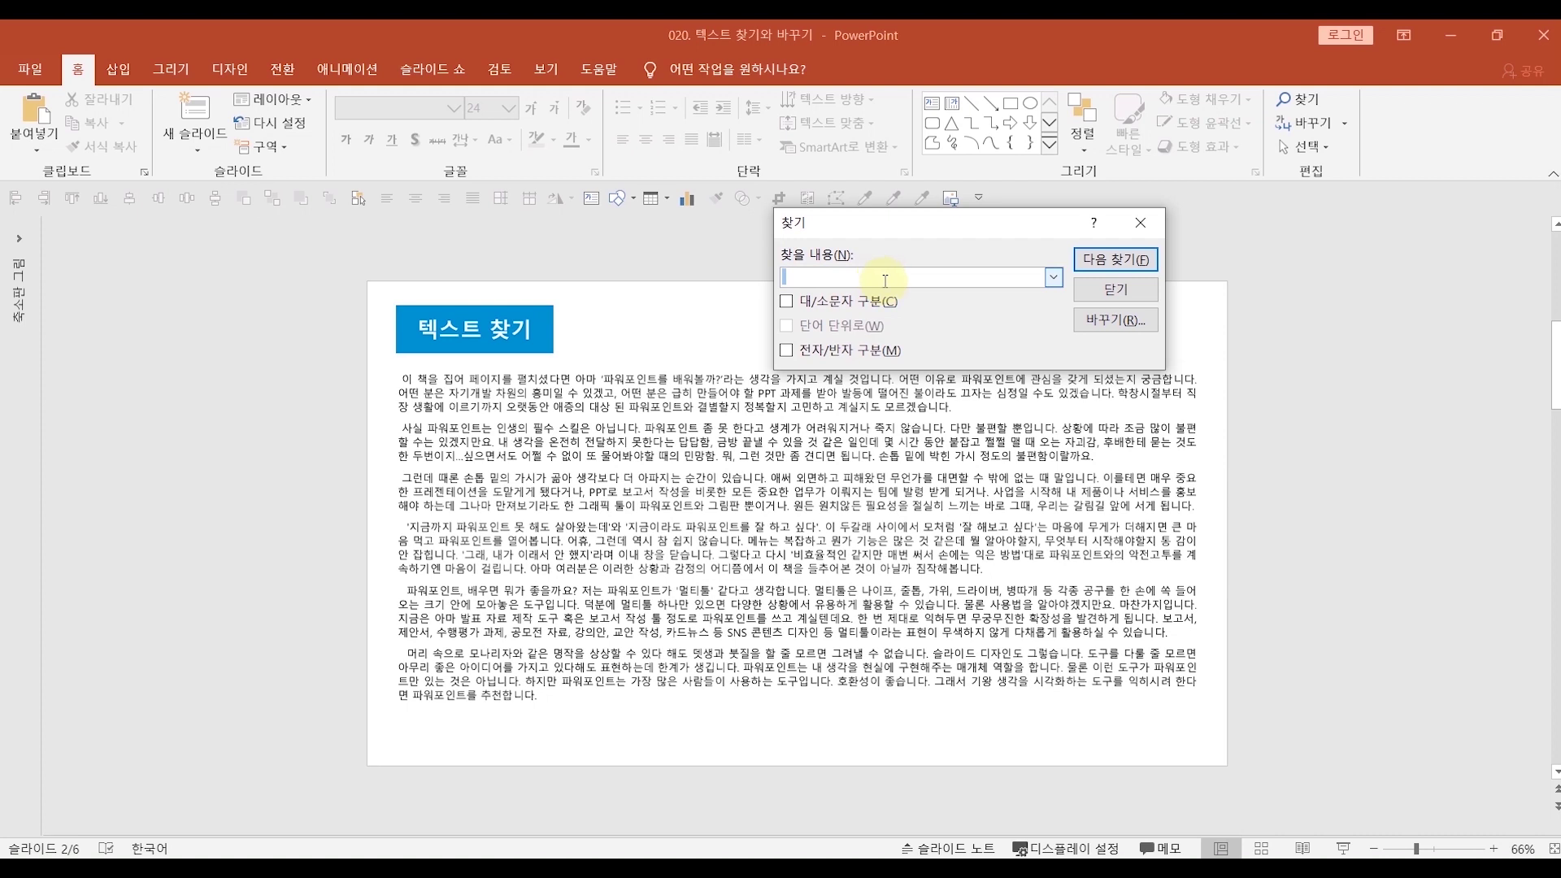
type("파워포인트")
left_click_drag(935, 222, 931, 208)
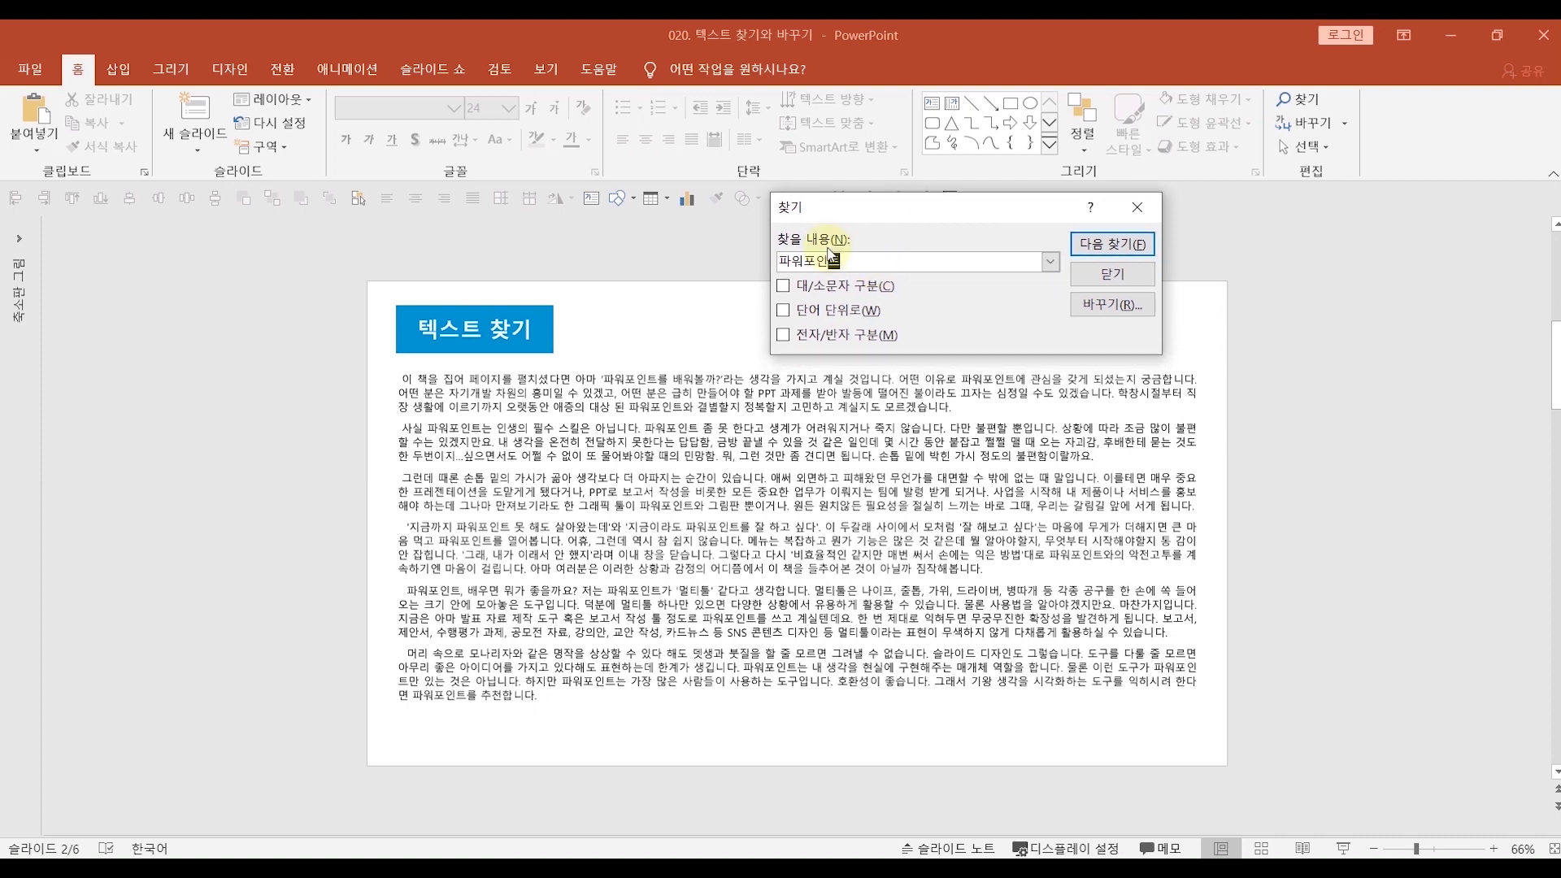
Step through successive occurrences of 파워포인트 in the slide's body text.
left_click(1139, 246)
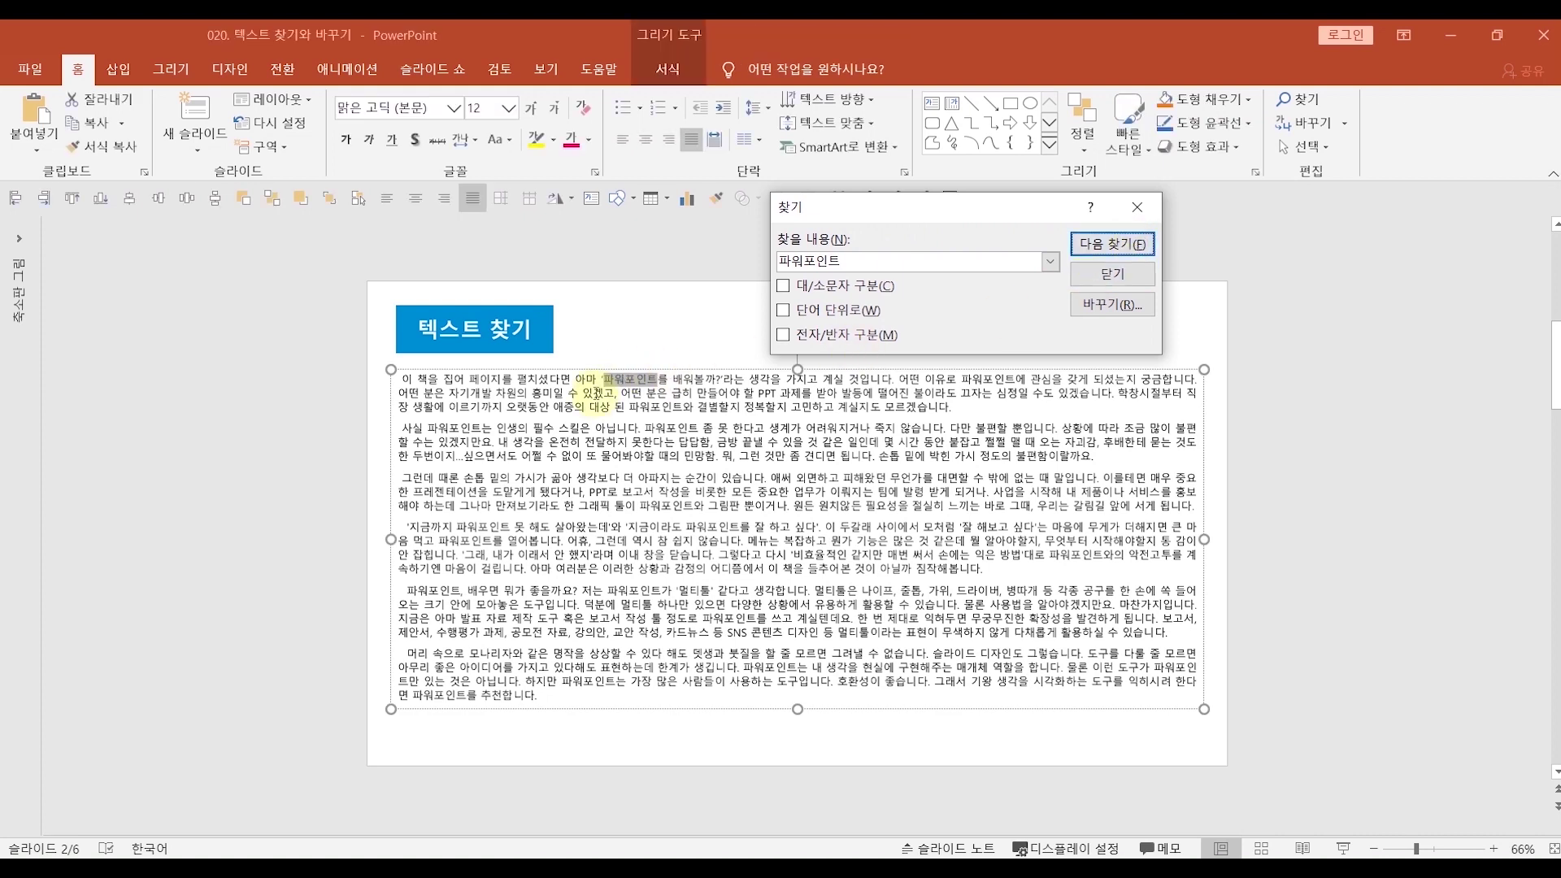
left_click(1114, 248)
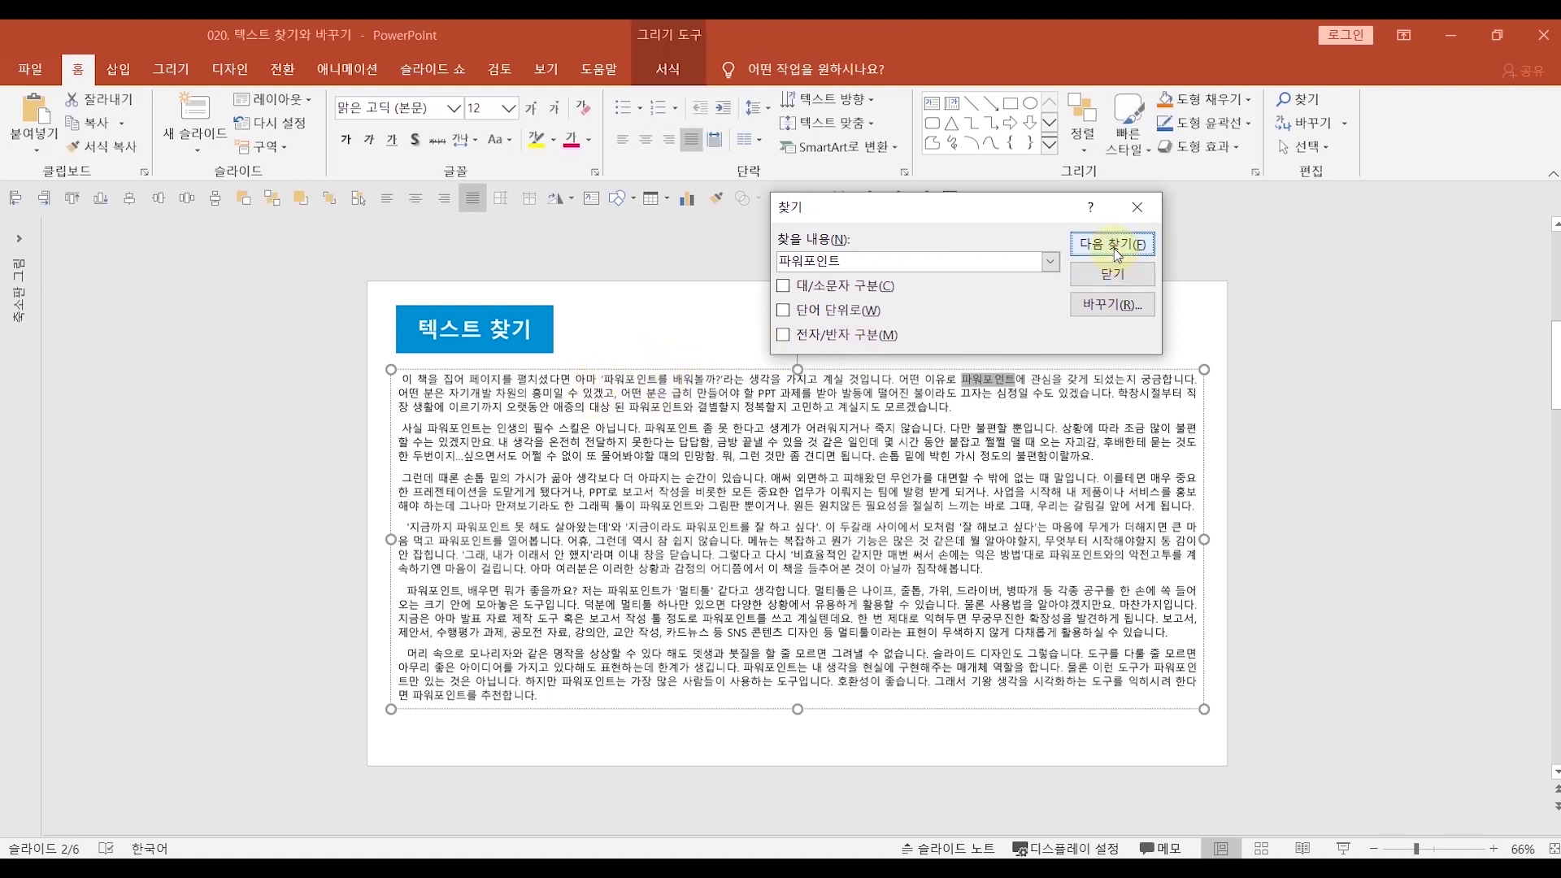
left_click(1115, 249)
left_click(1115, 248)
left_click(1115, 249)
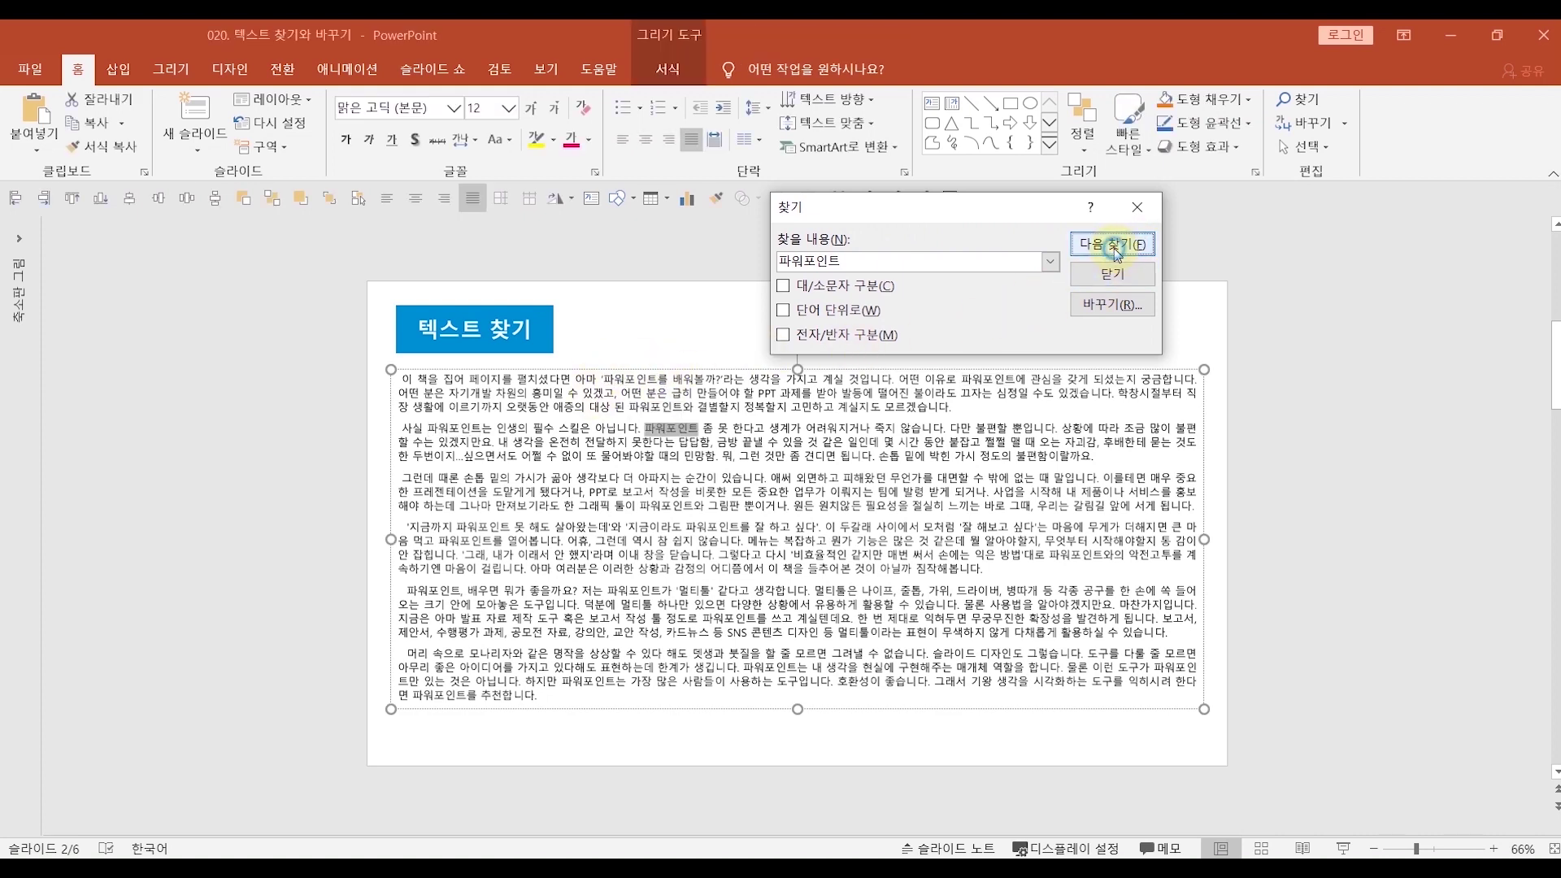
left_click(1116, 249)
left_click(1115, 249)
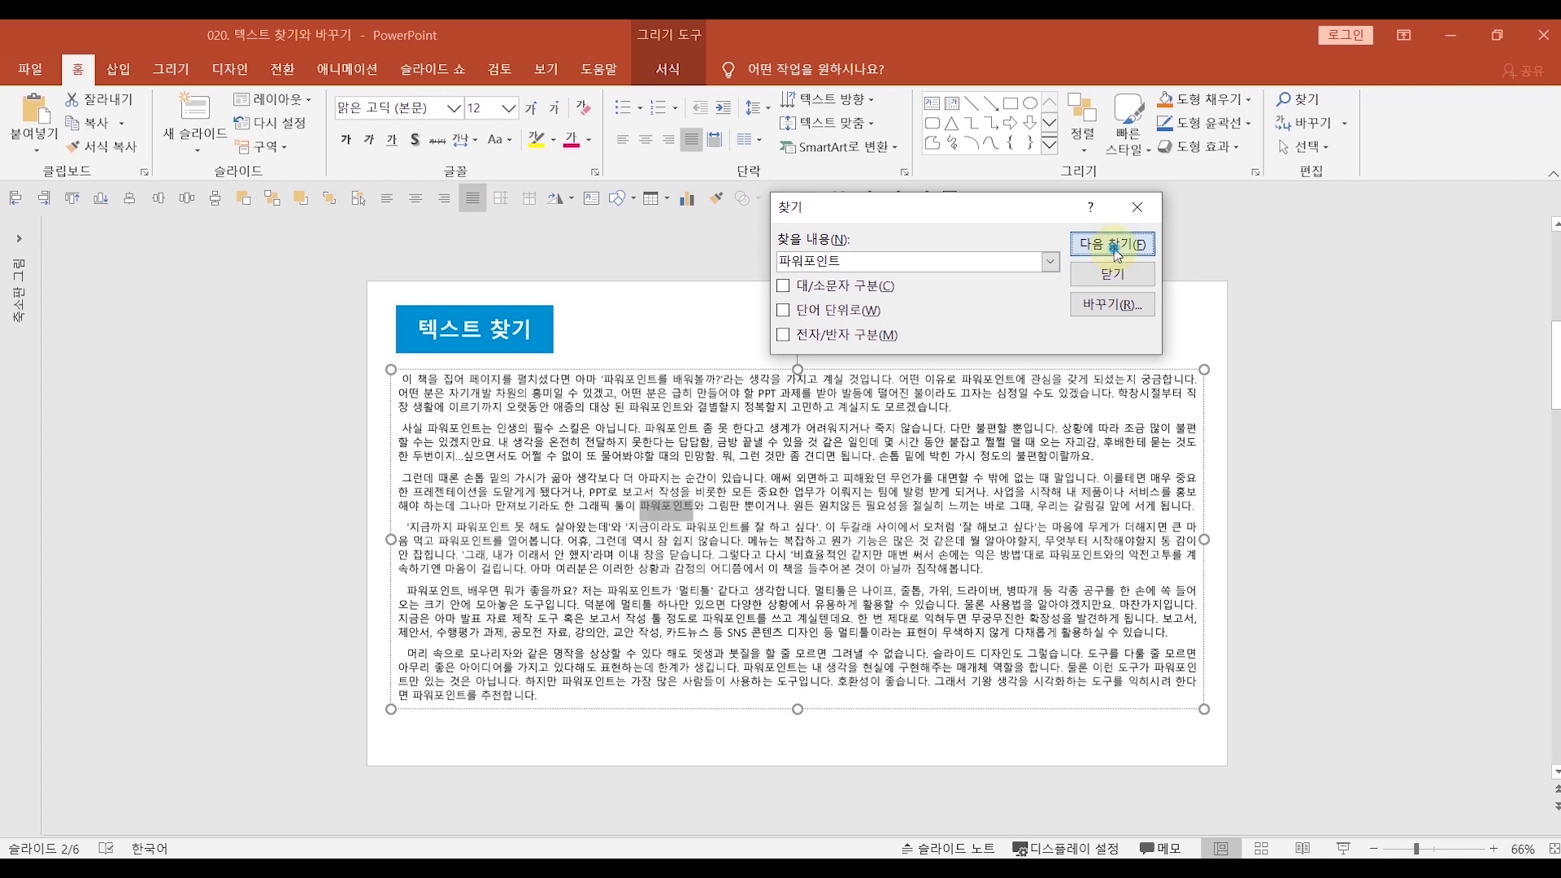
left_click(1116, 249)
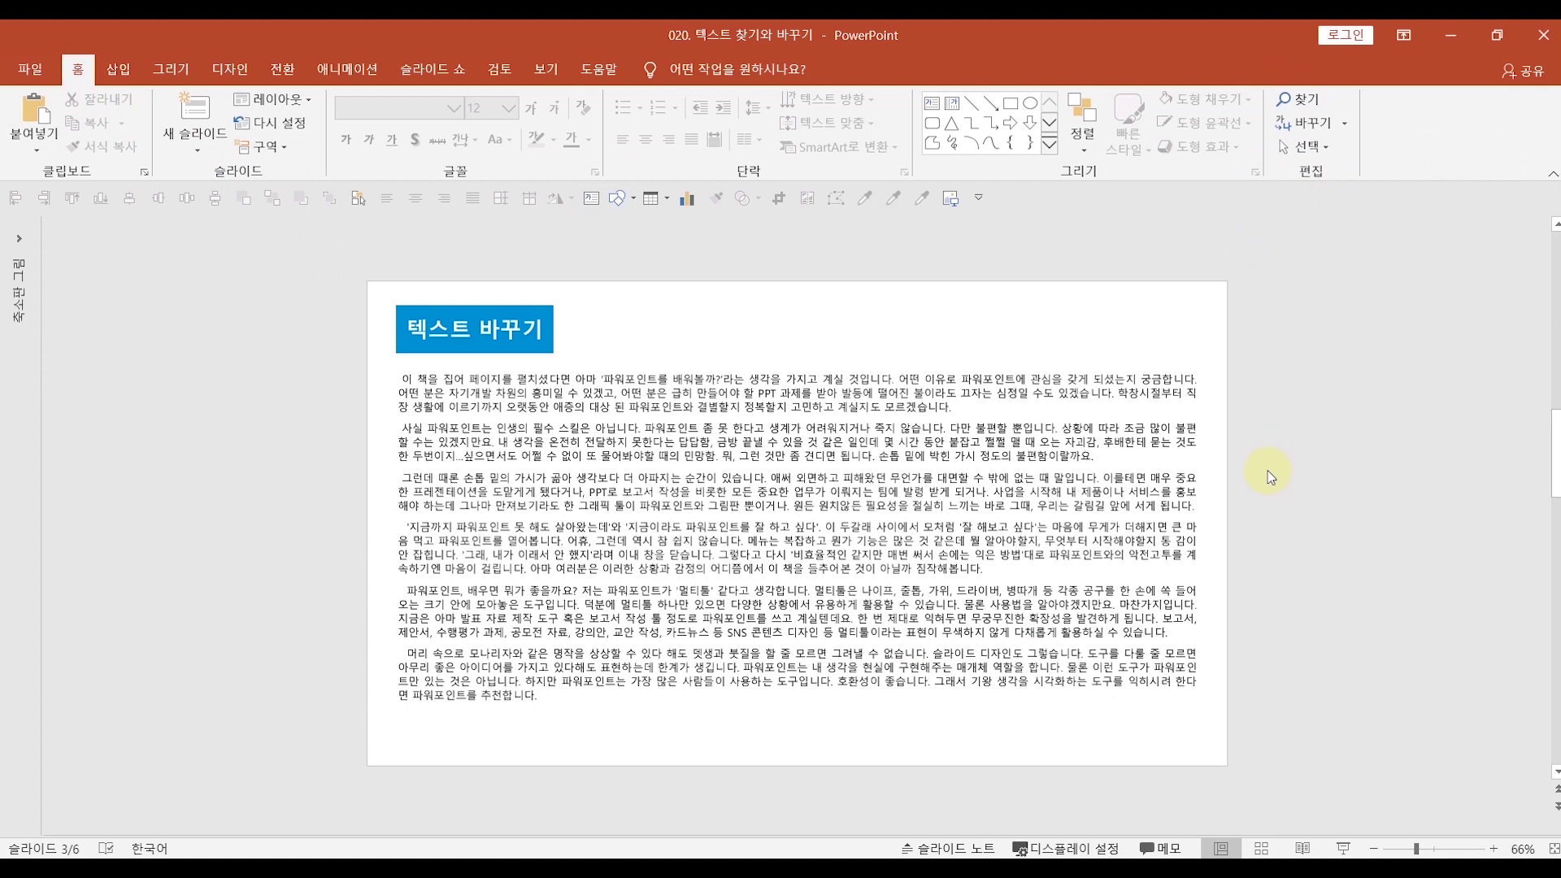
Replace every occurrence of 파워포인트 in the presentation with 엑셀 and close the Replace dialog.
key("ctrl+f")
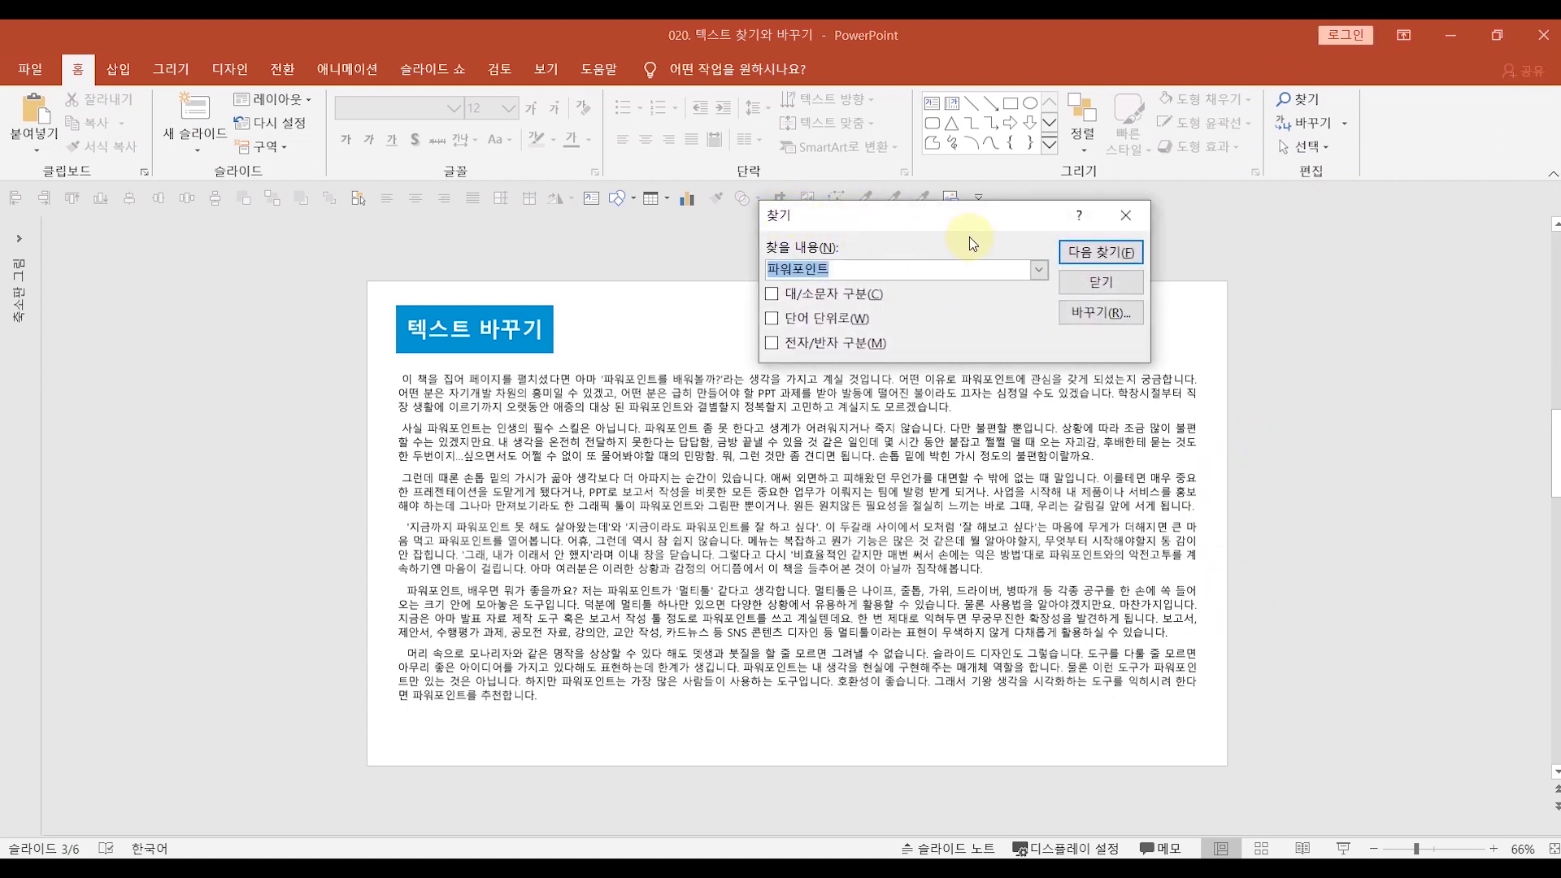
left_click(1096, 324)
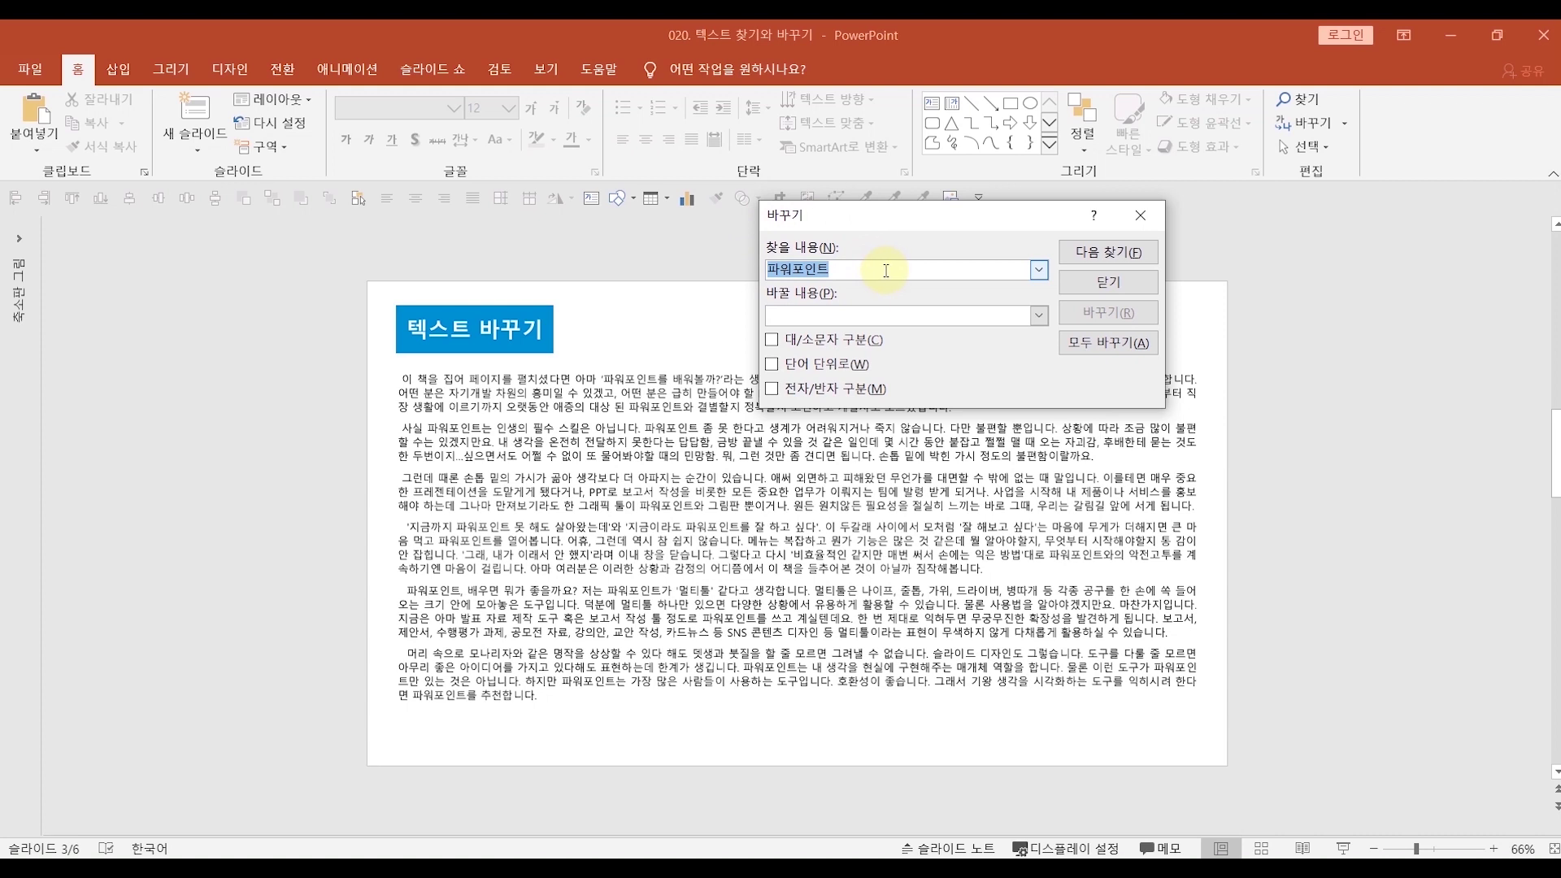
left_click(844, 317)
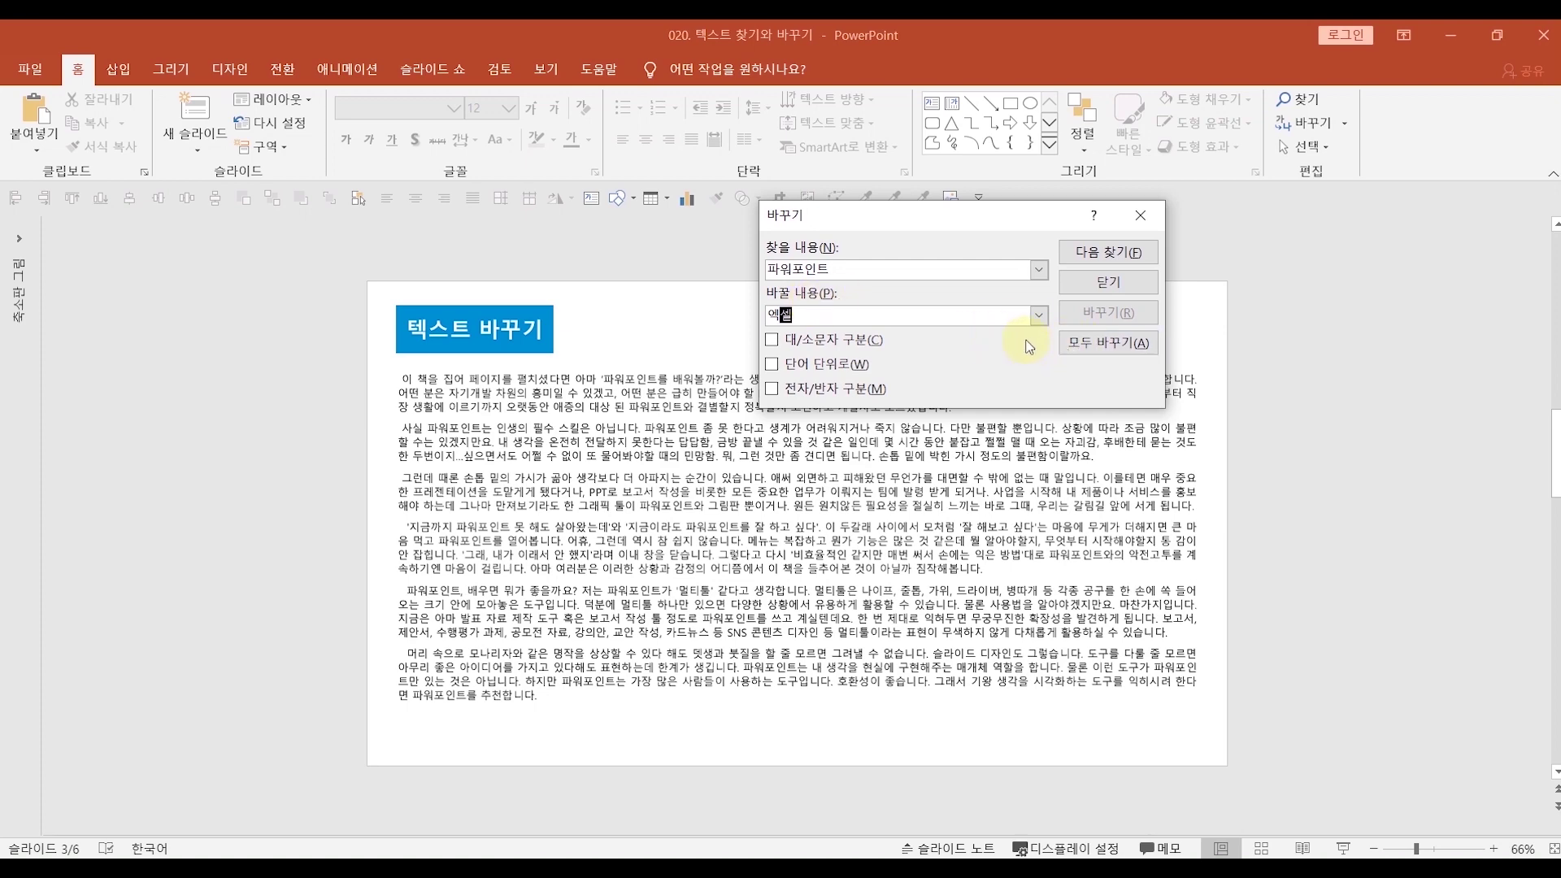
left_click(1099, 350)
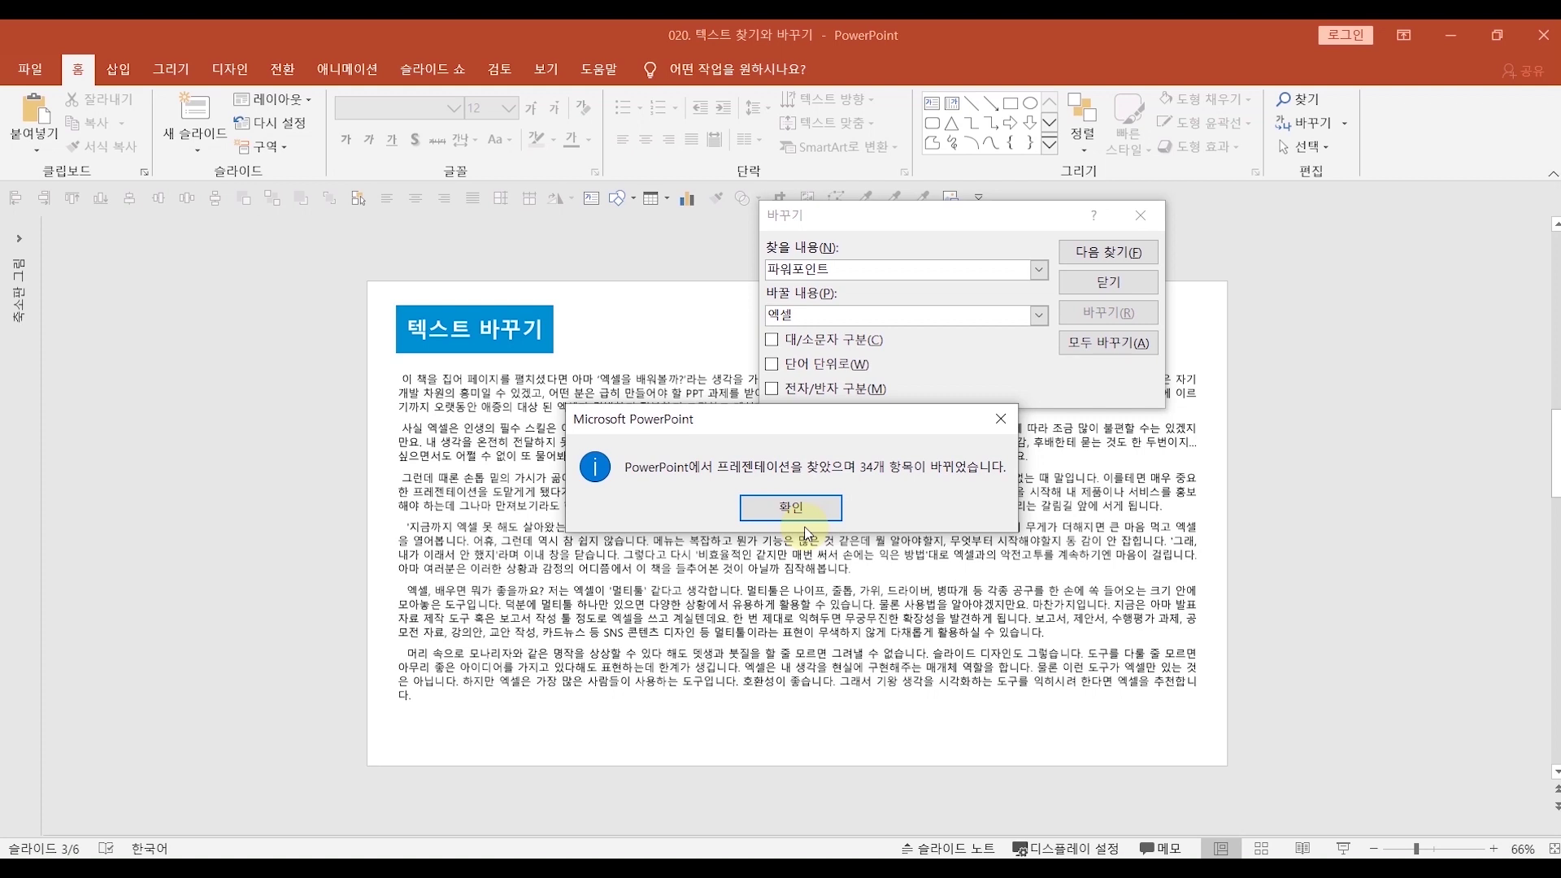
left_click(792, 508)
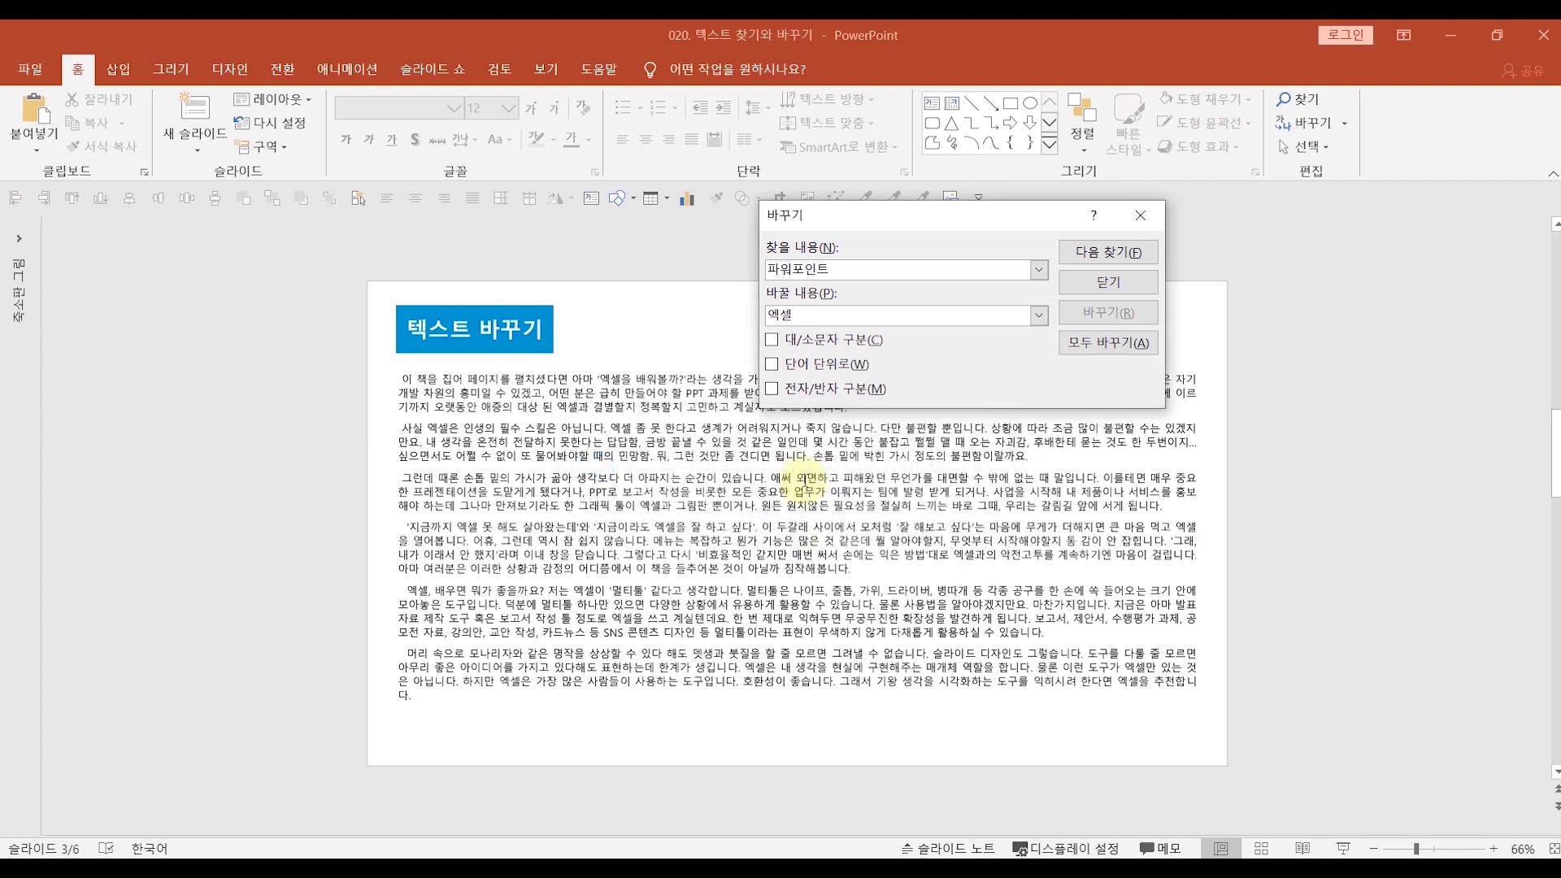
left_click(1108, 282)
On the 텍스트 바꾸기 slide, replace 파워포인트 with 엑셀 one match at a time, and check the text on the preceding slides.
scroll(272, 458, "down", 1)
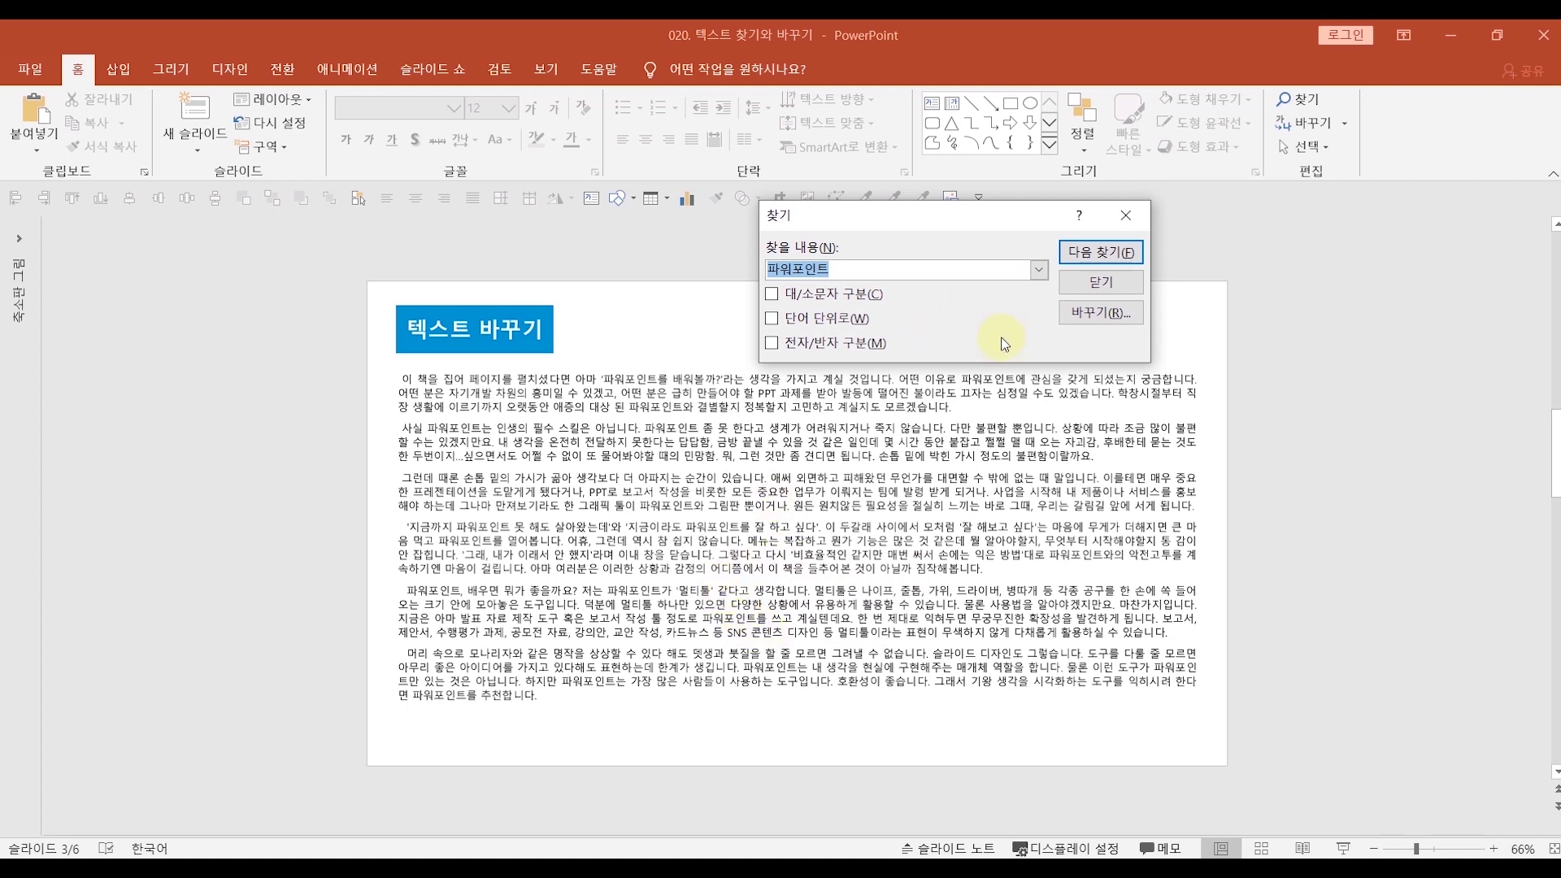
left_click(1081, 317)
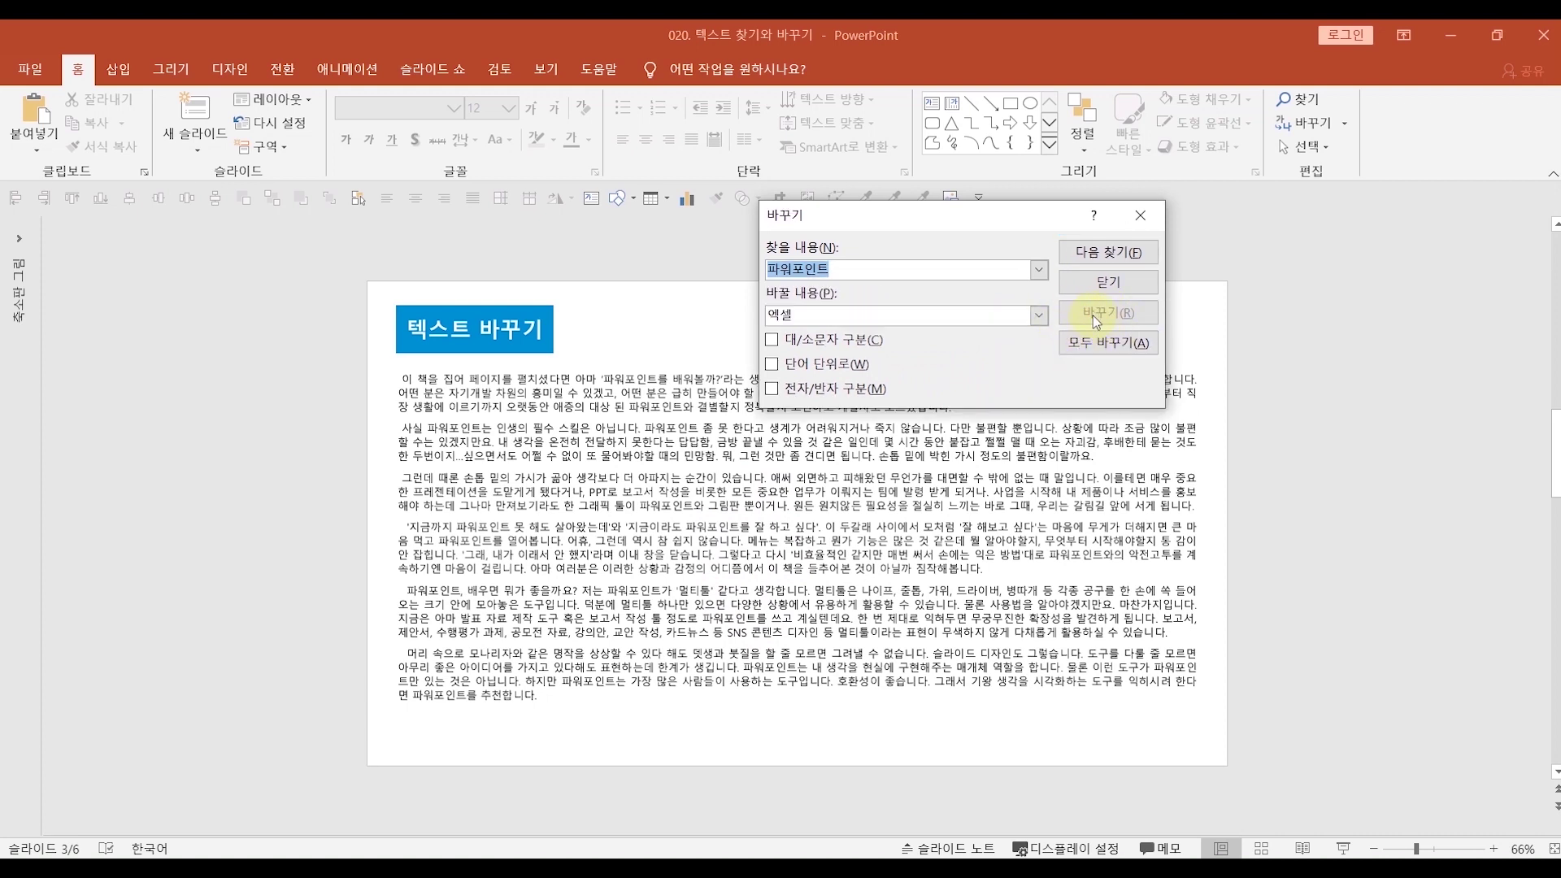
left_click(1131, 256)
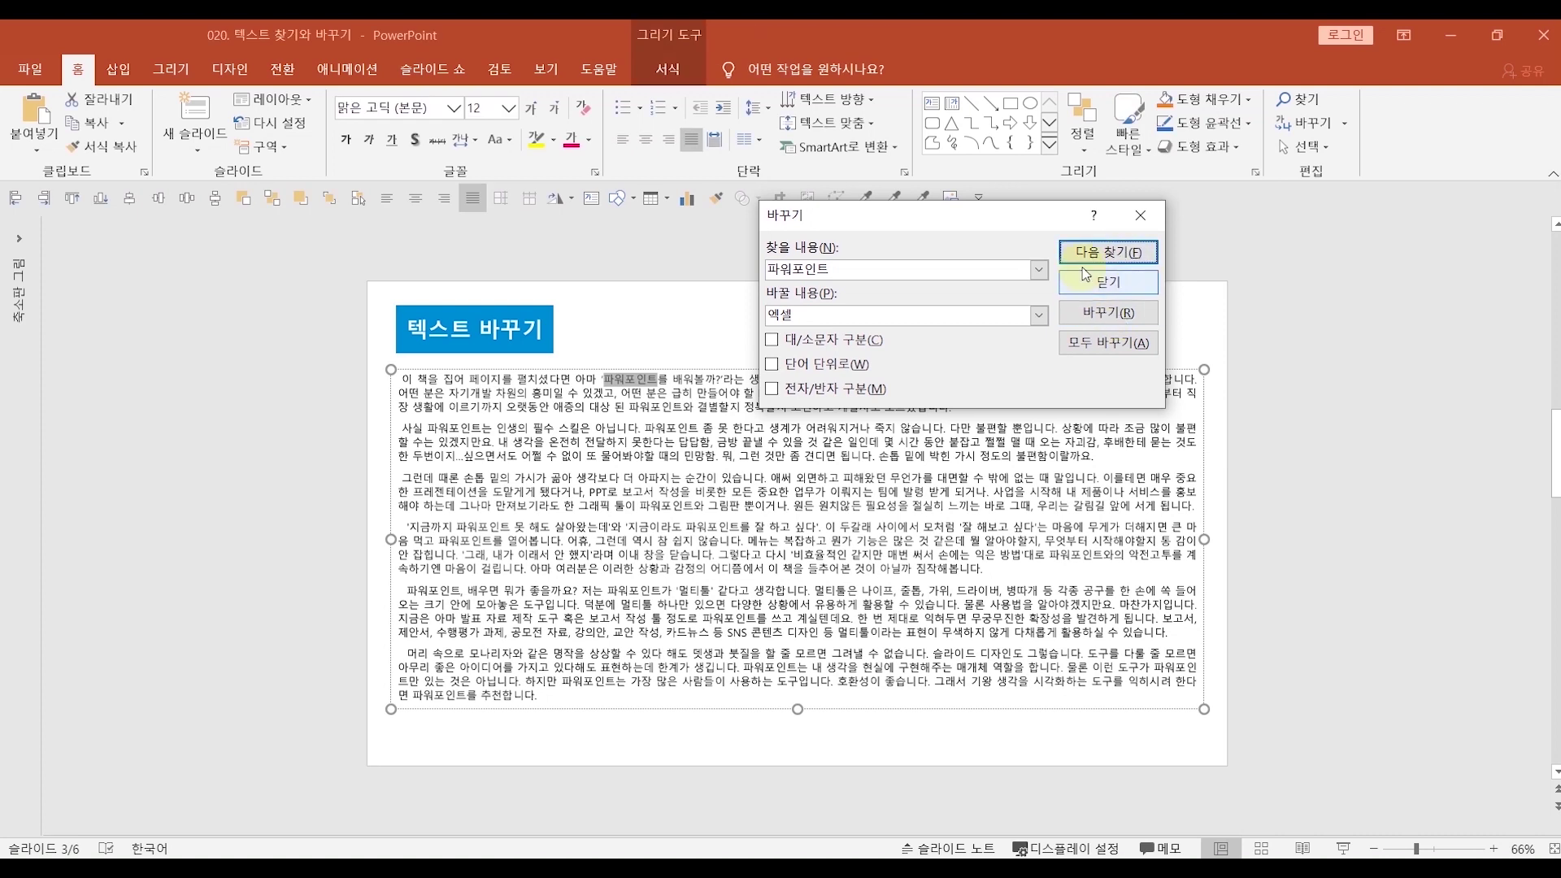
left_click(1094, 302)
left_click(1107, 254)
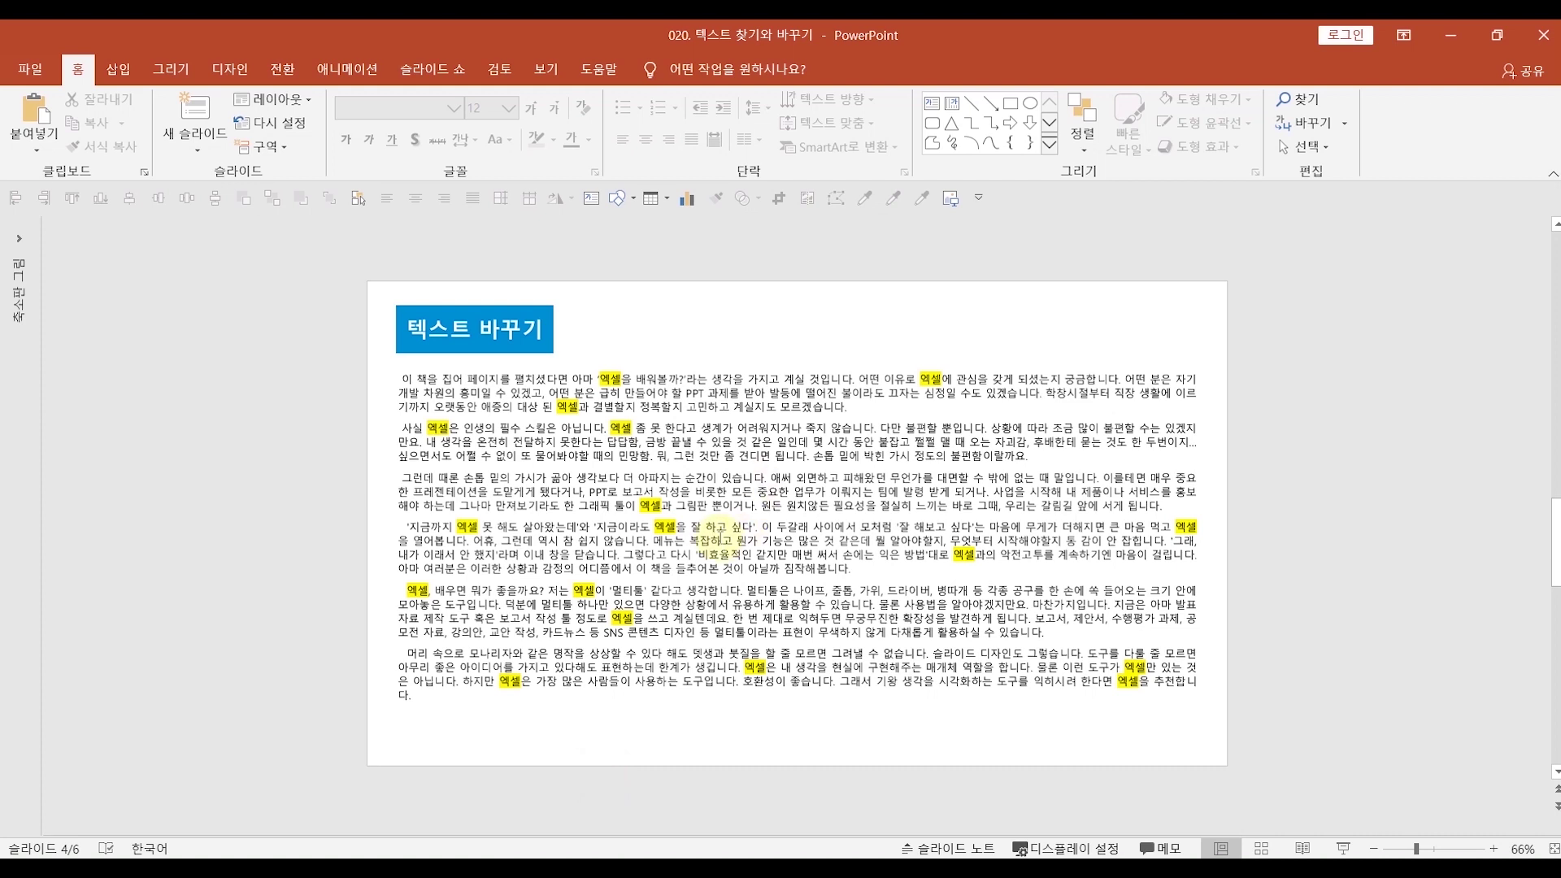
scroll(719, 536, "up", 1)
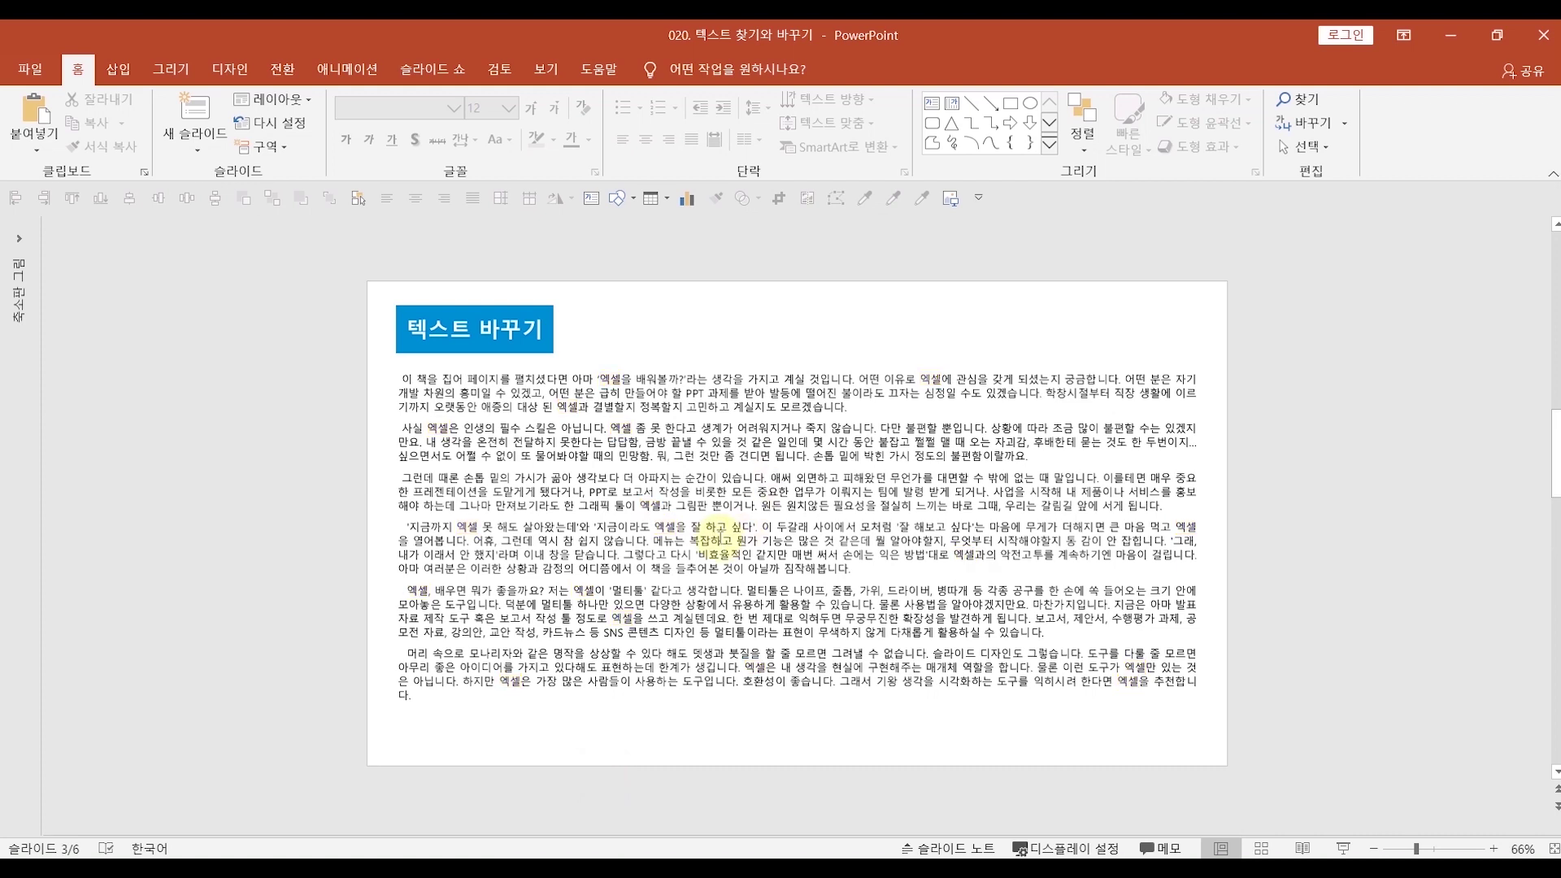
scroll(719, 532, "up", 1)
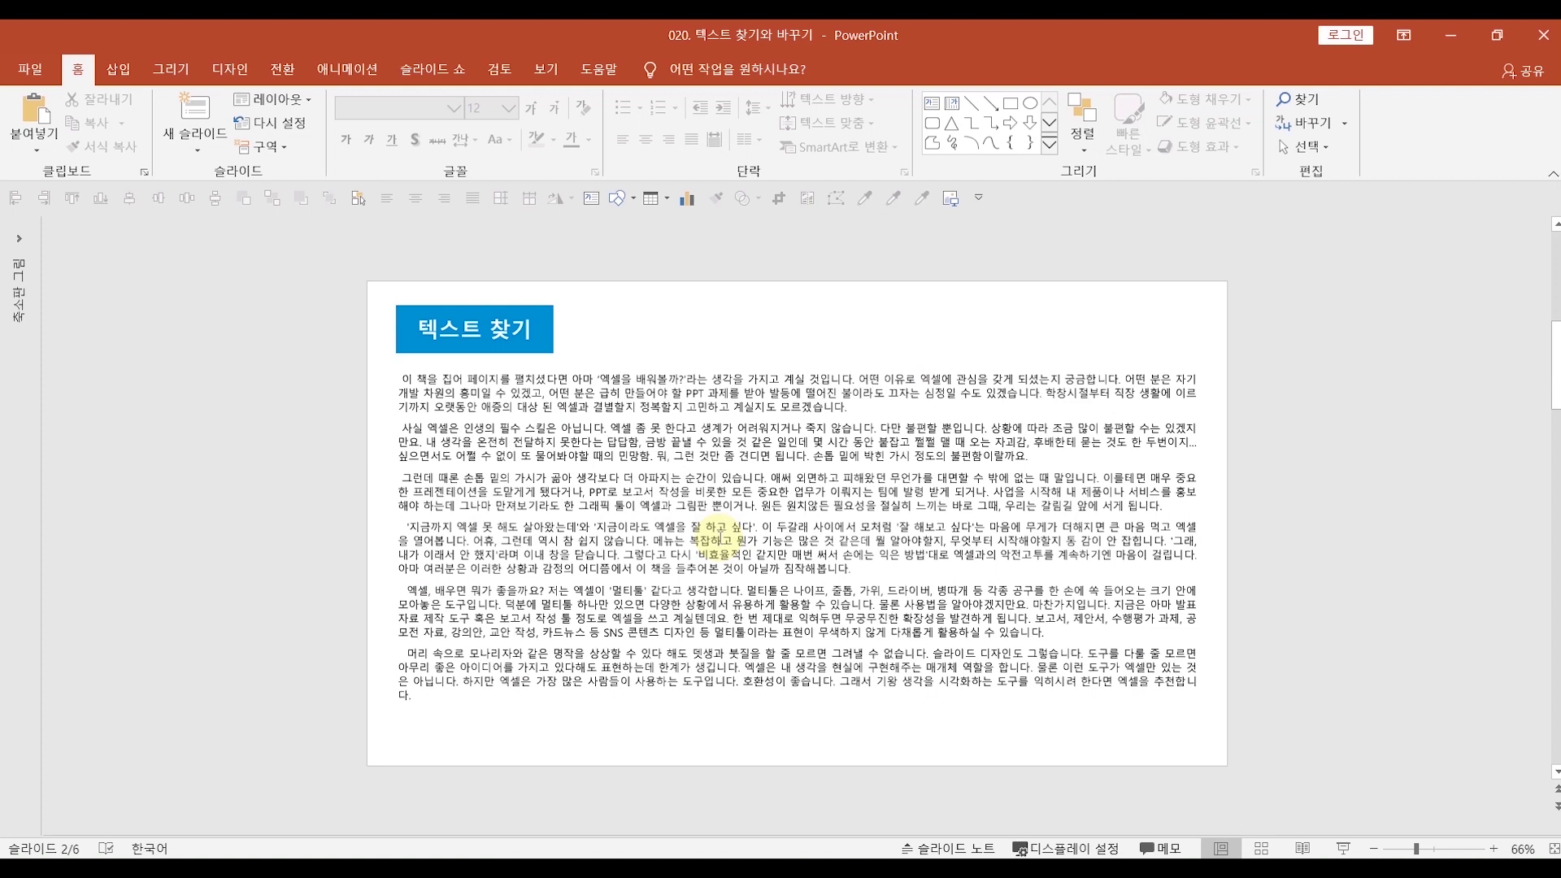
left_click_drag(599, 379, 623, 429)
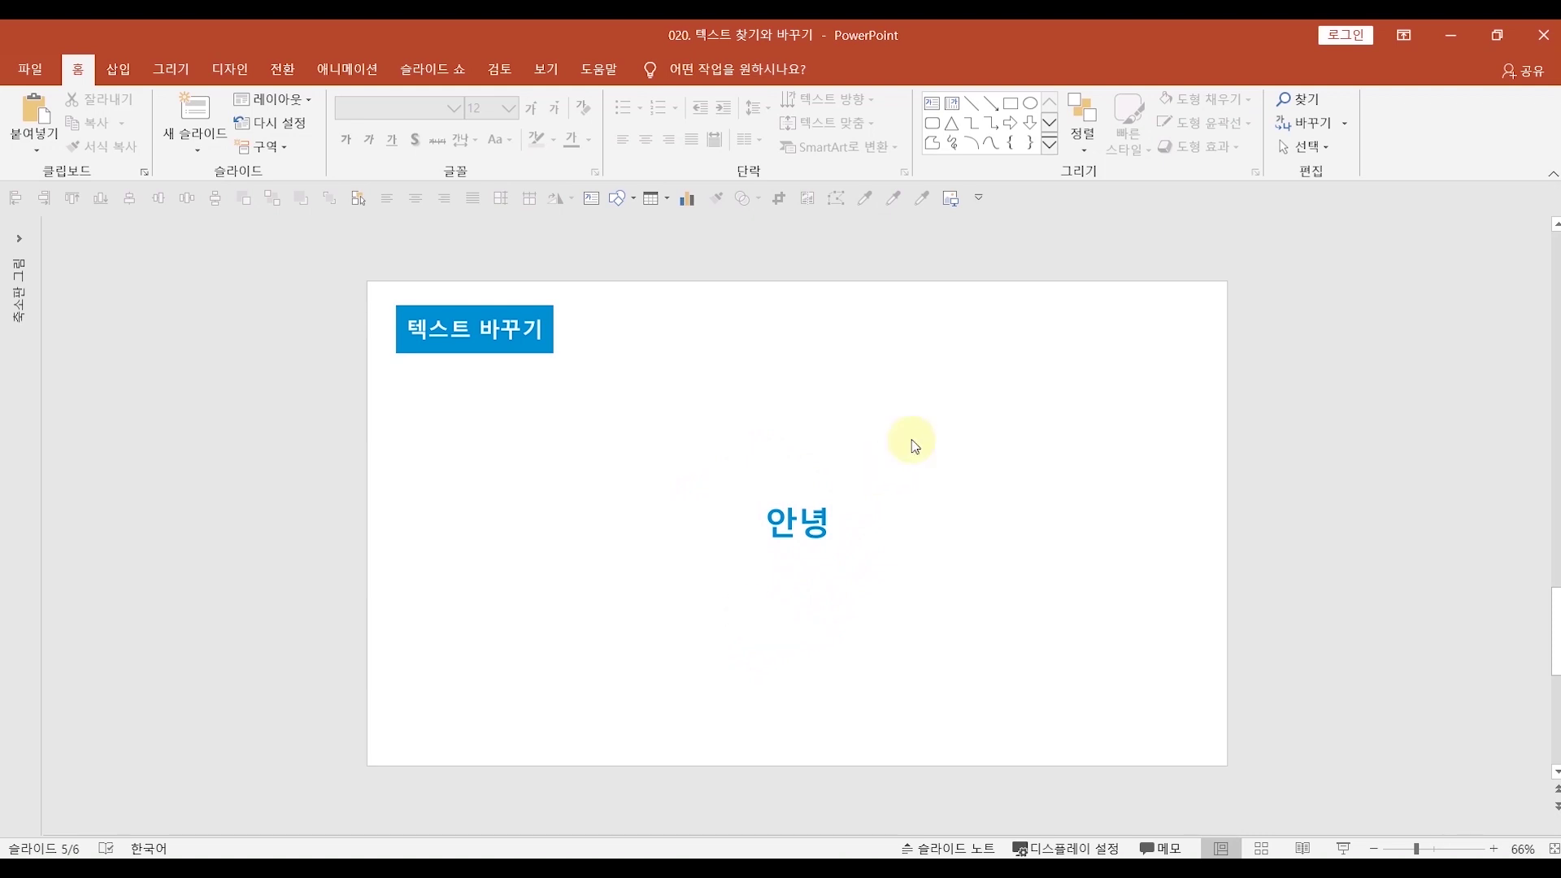
On the 안녕 slide, replace all occurrences of 안녕 with 안녕하세요.
left_click(1301, 122)
type("안녕")
key("Tab")
type("안녕하세요")
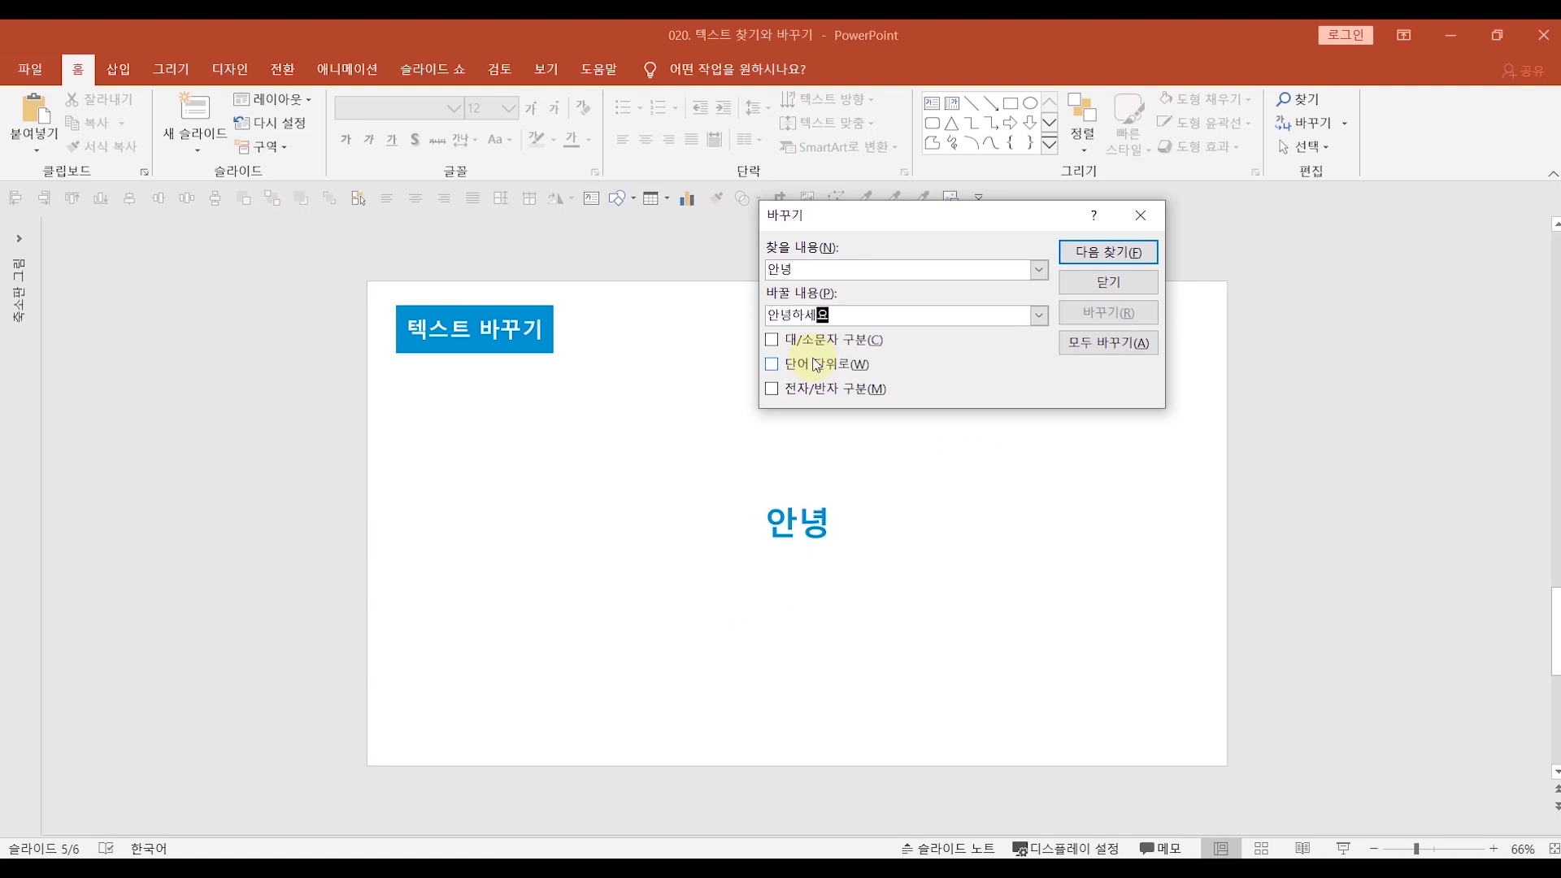
left_click(1097, 344)
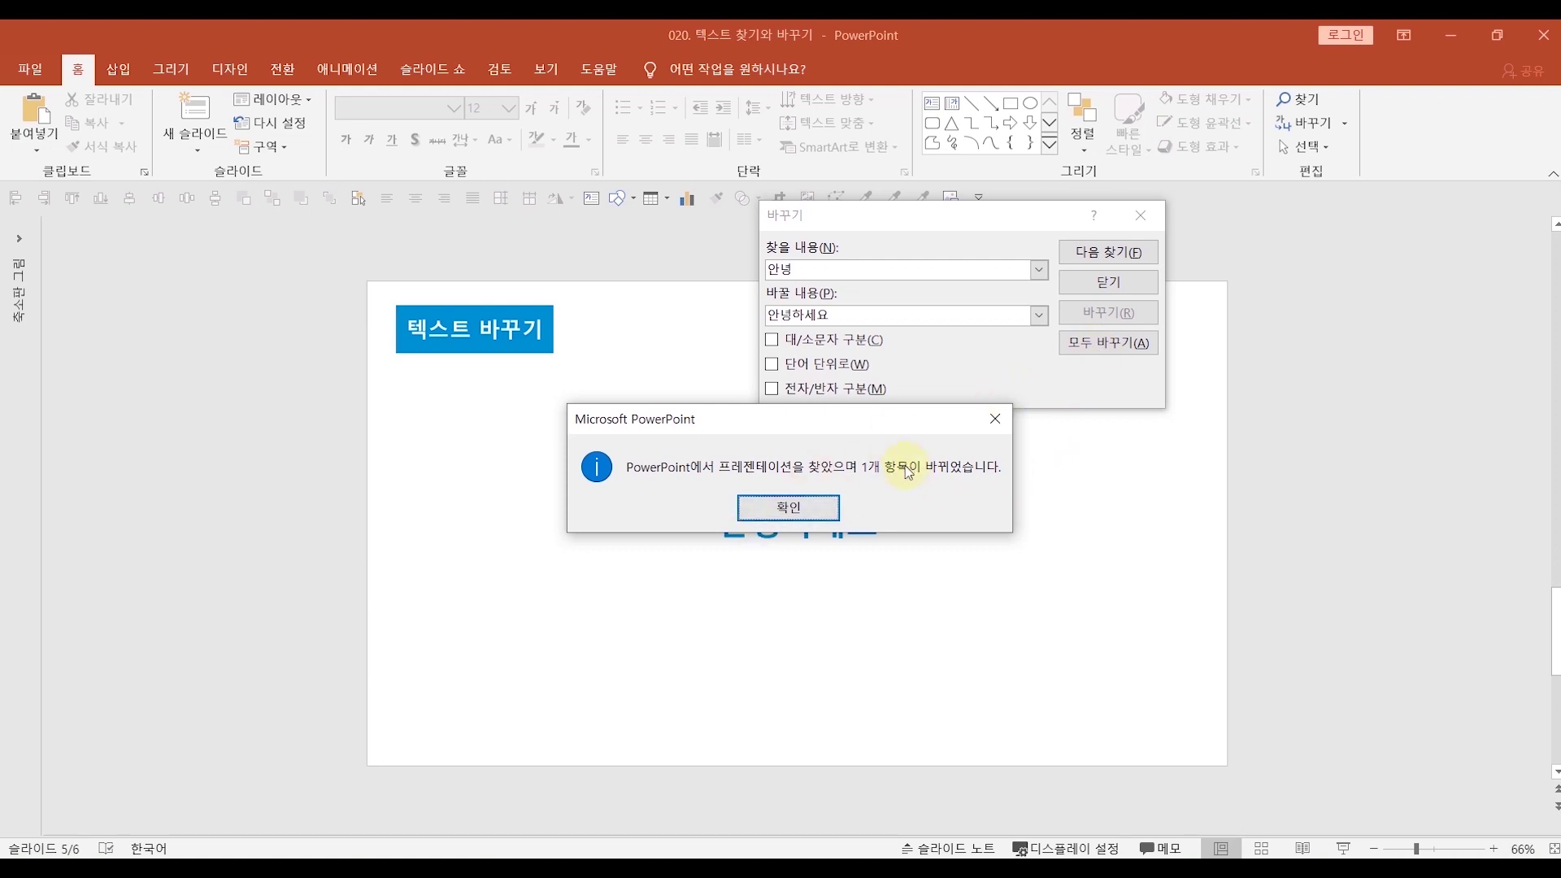
left_click(814, 513)
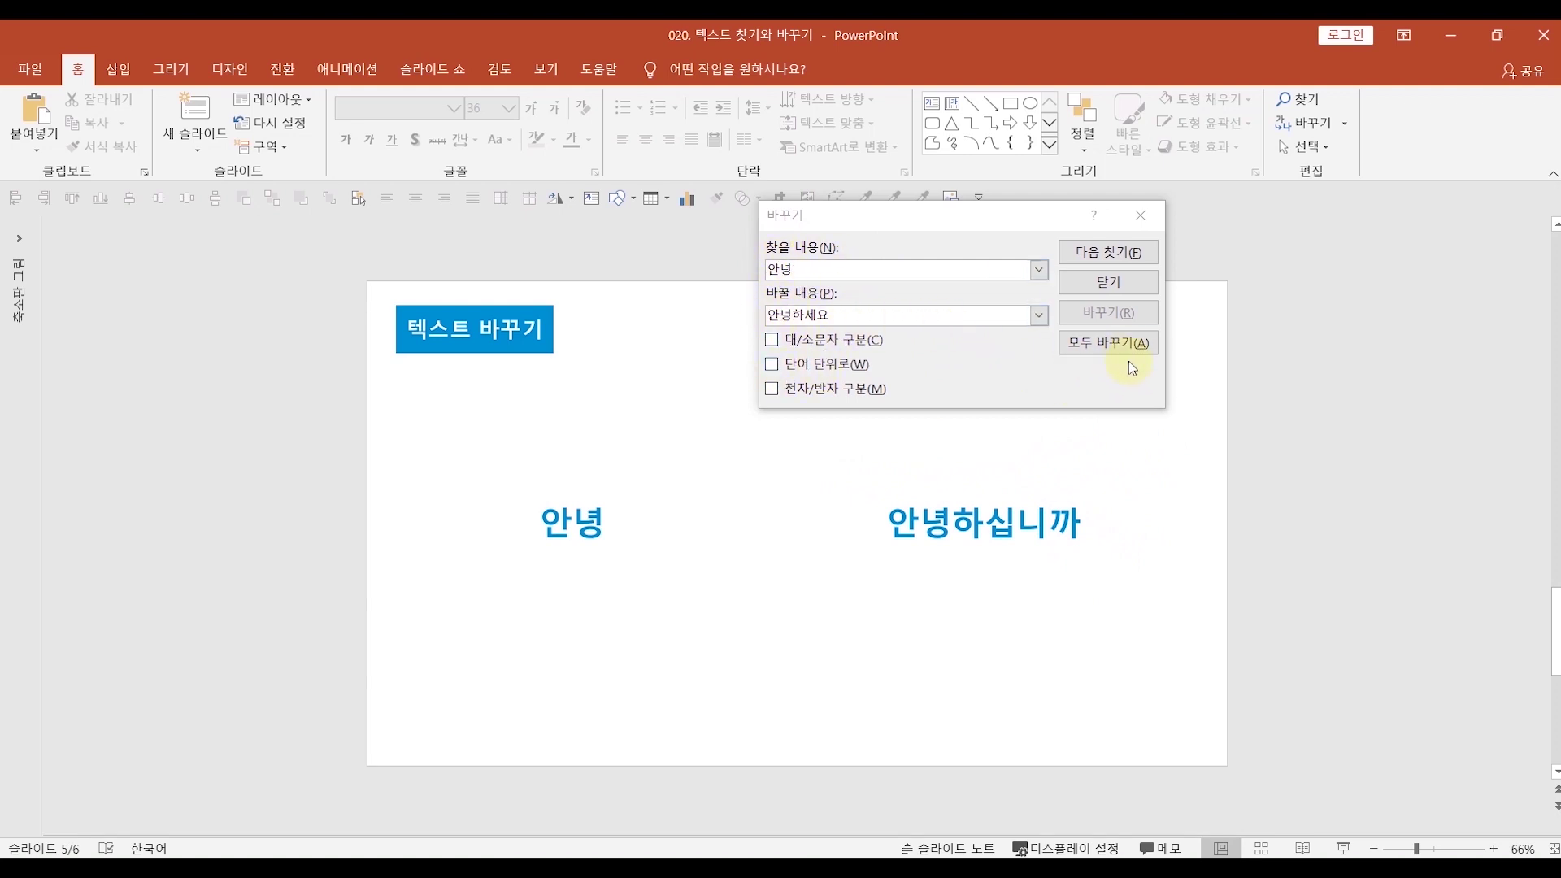
Run the same 안녕 to 안녕하세요 replacement on the slide containing both 안녕 and 안녕하십니까, and close the dialog.
left_click(1149, 344)
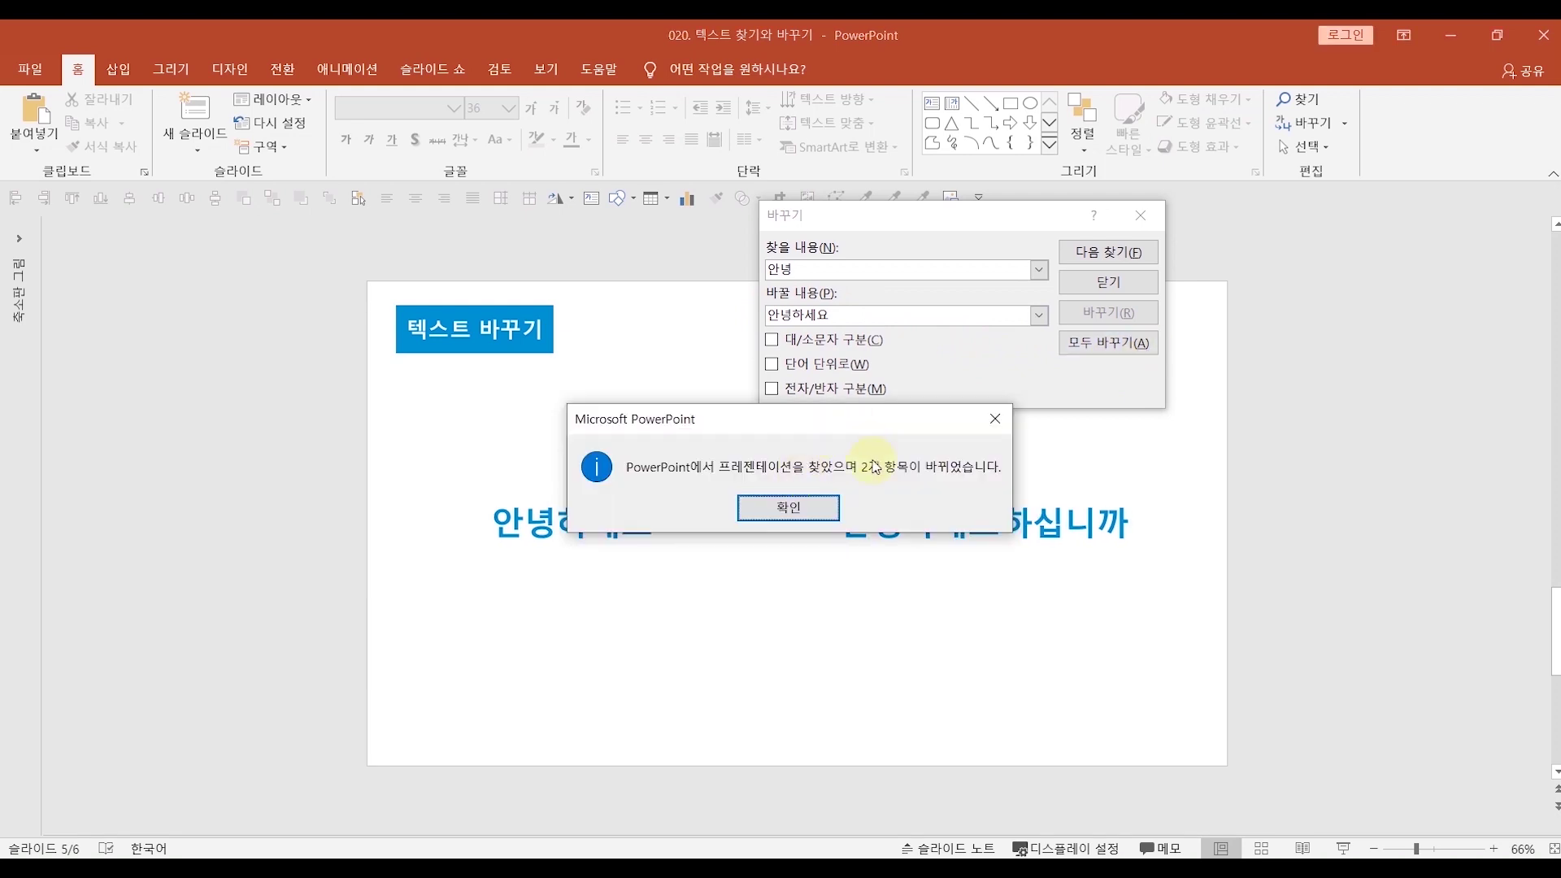
left_click(808, 510)
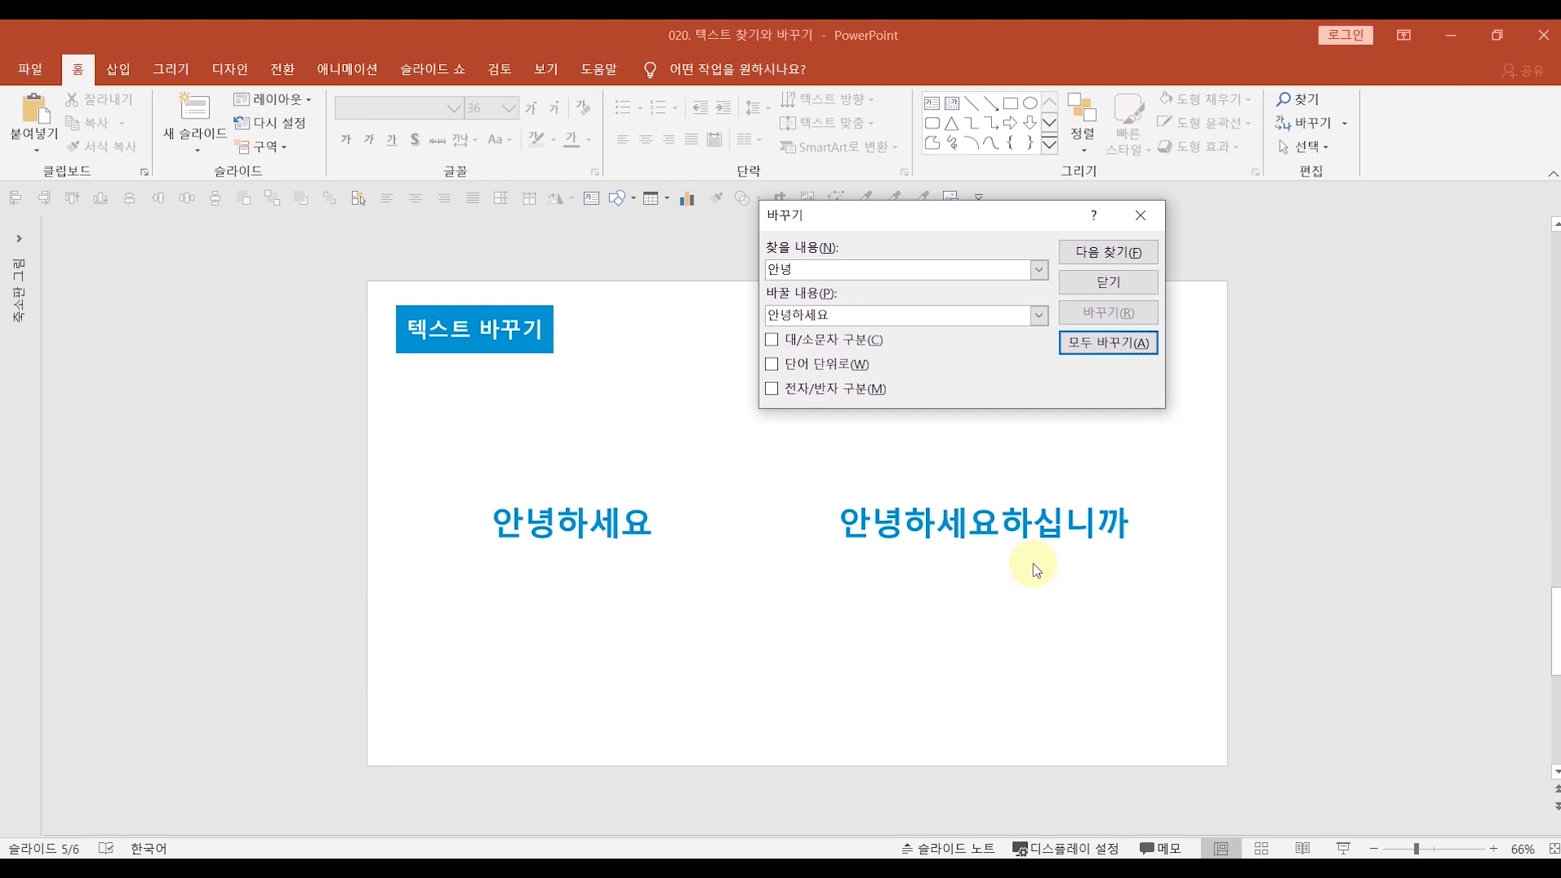
key("Escape")
On the 글꼴 바꾸기 slide, open Replace Fonts and choose 맑은 고딕 as the current font.
scroll(943, 656, "down", 1)
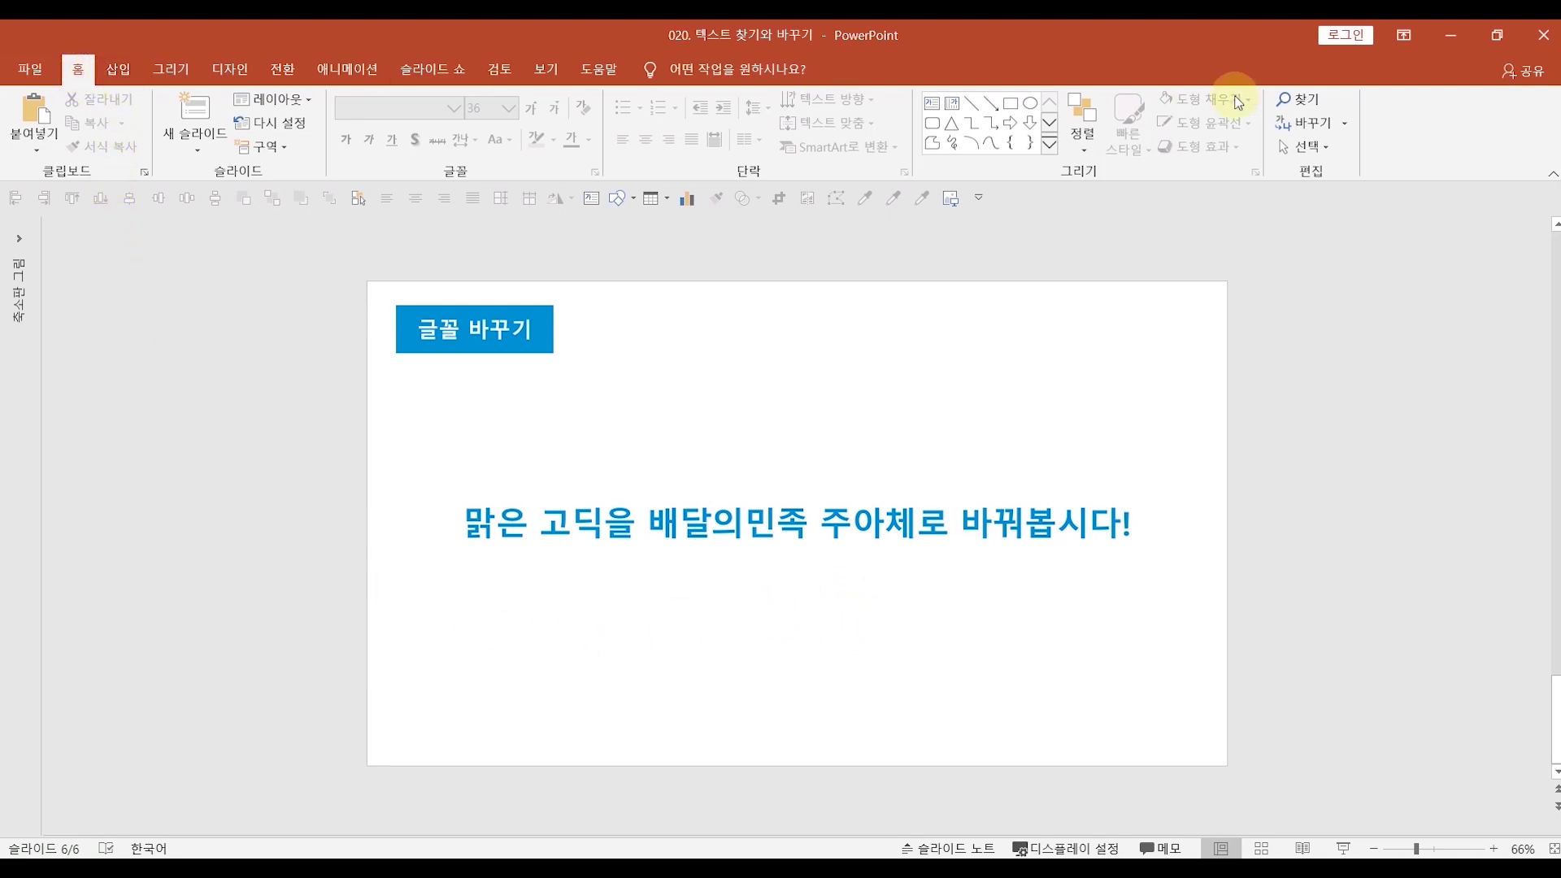
left_click(1345, 124)
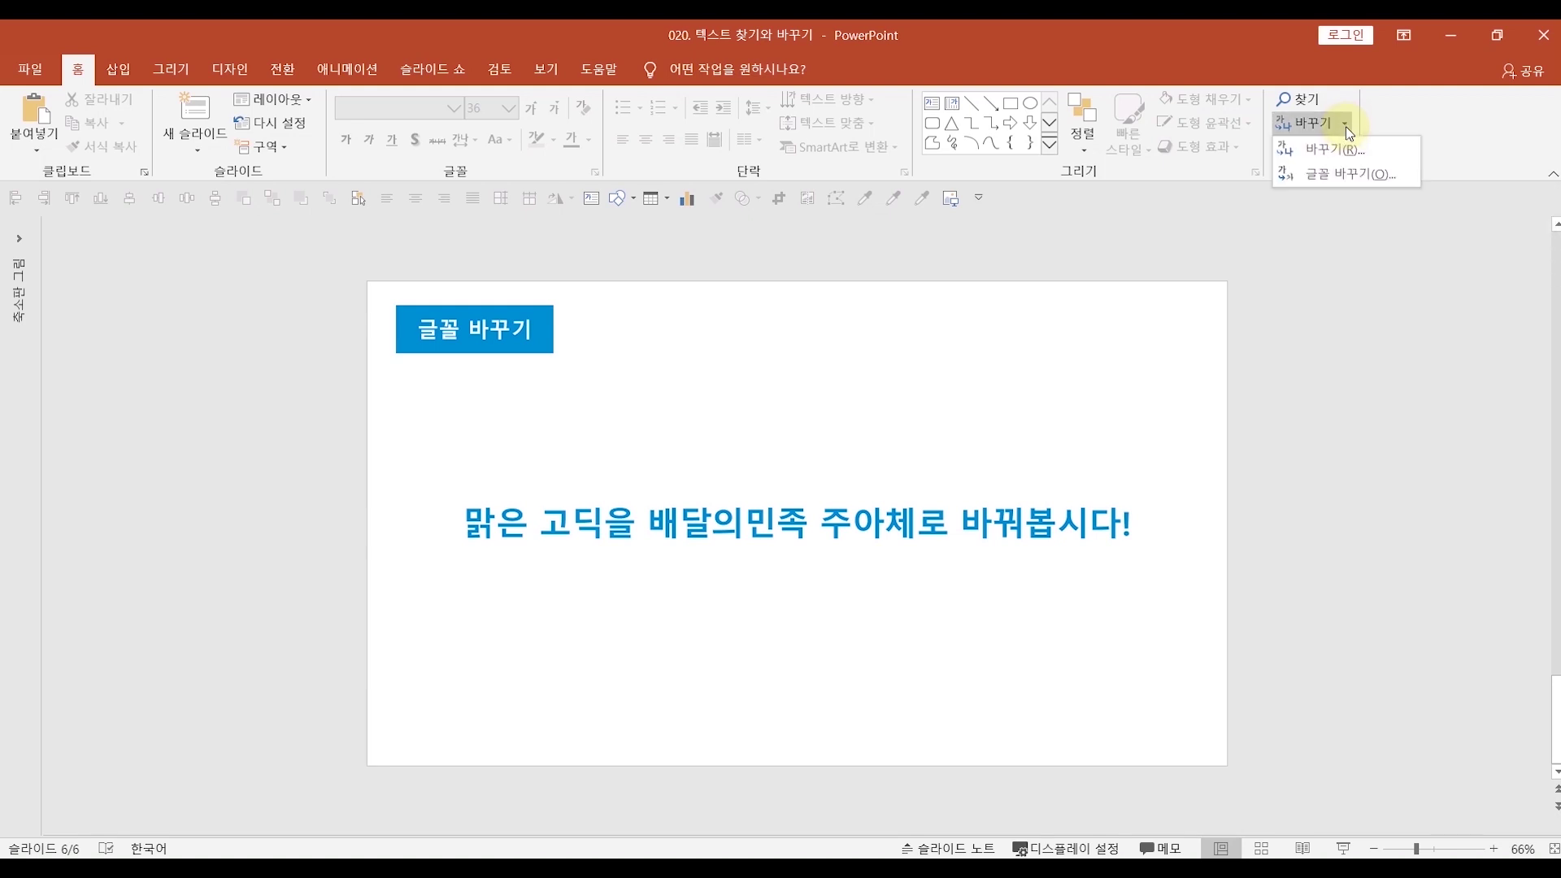
left_click(1325, 172)
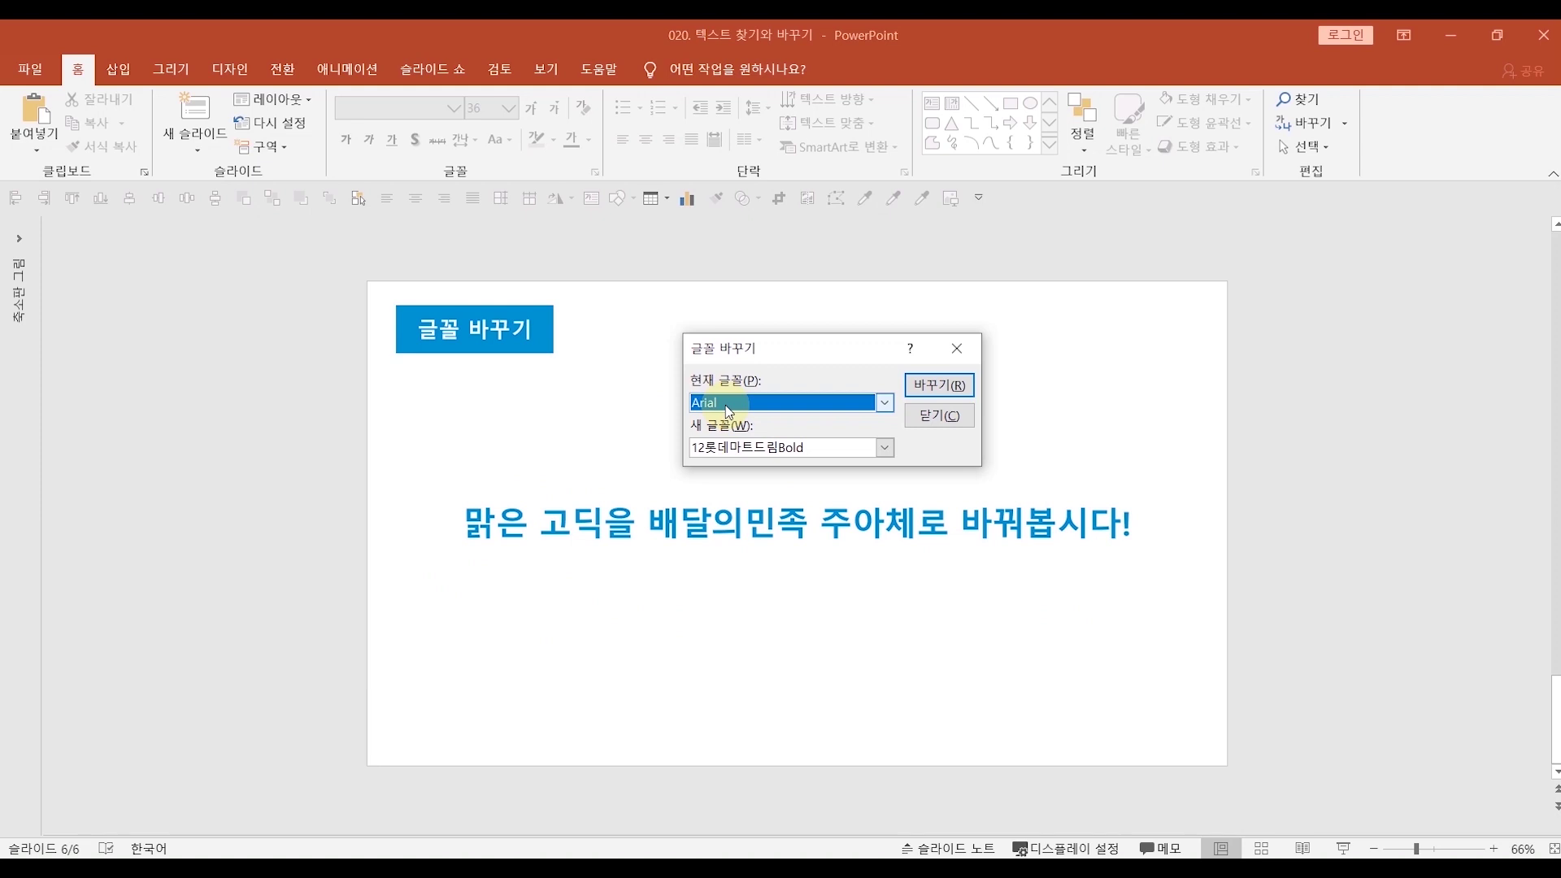
scroll(727, 411, "down", 1)
Choose 배달의민족 주아 as the new font, apply the replacement throughout the presentation, and close the dialog.
left_click(788, 449)
scroll(788, 487, "down", 5)
scroll(788, 490, "down", 12)
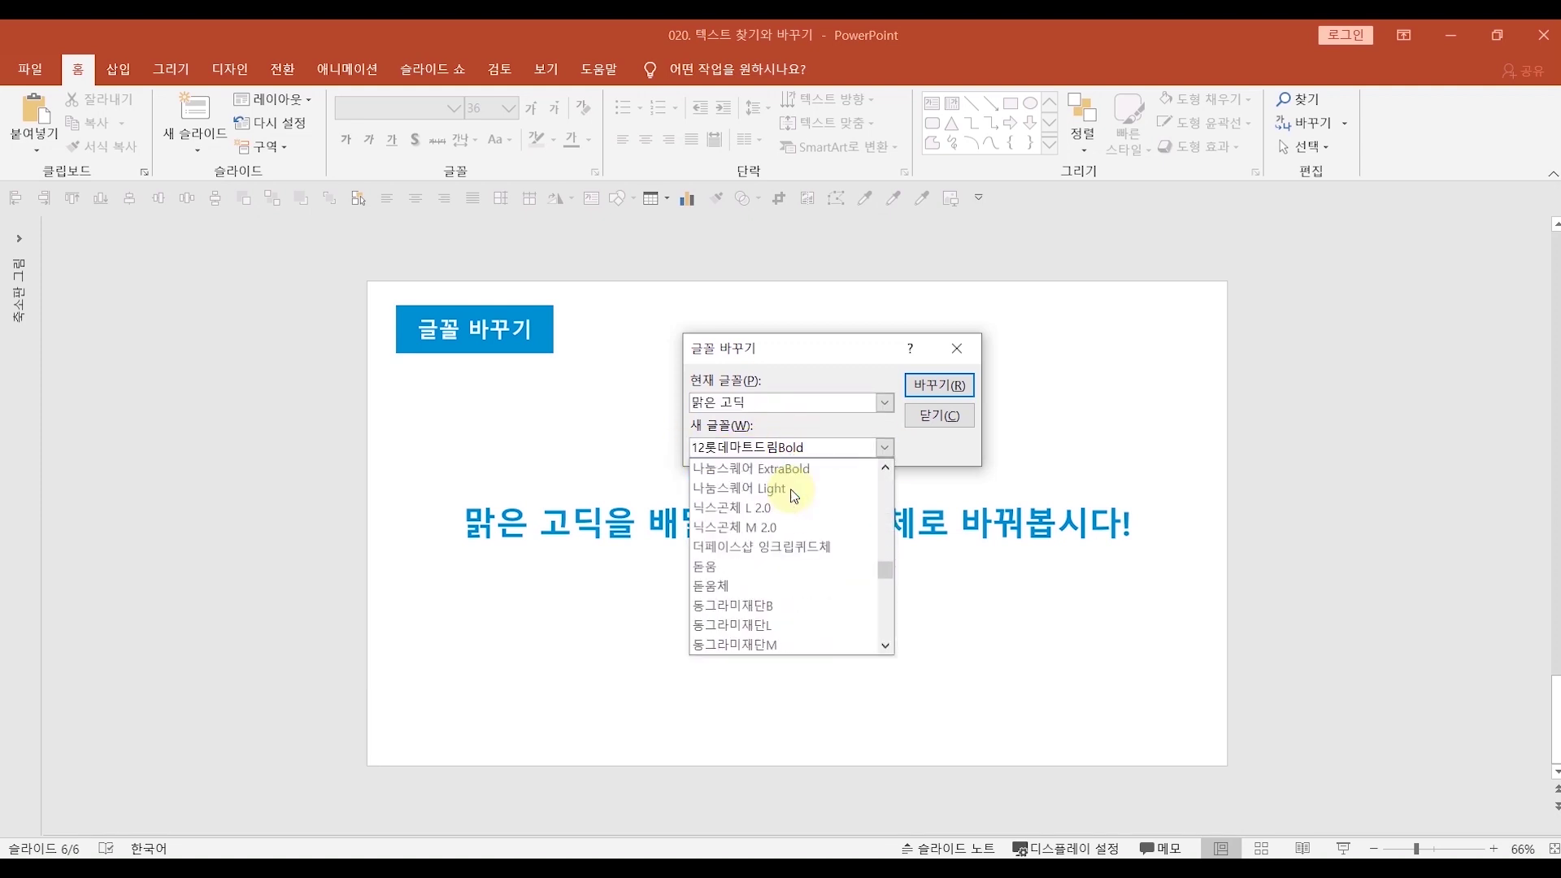
scroll(792, 504, "up", 10)
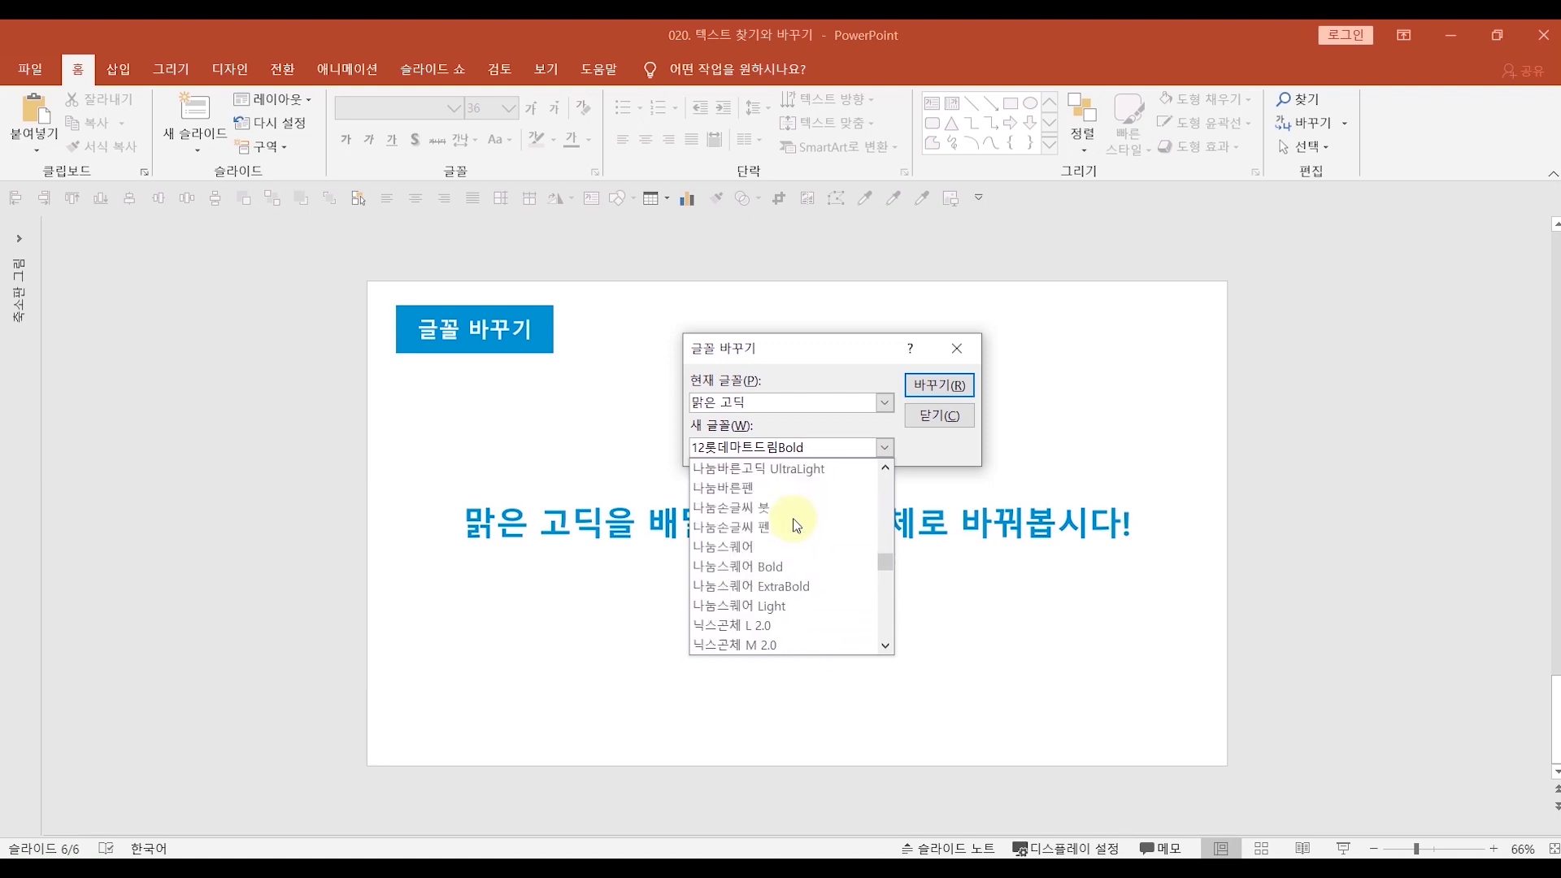
scroll(788, 514, "up", 4)
scroll(790, 517, "down", 9)
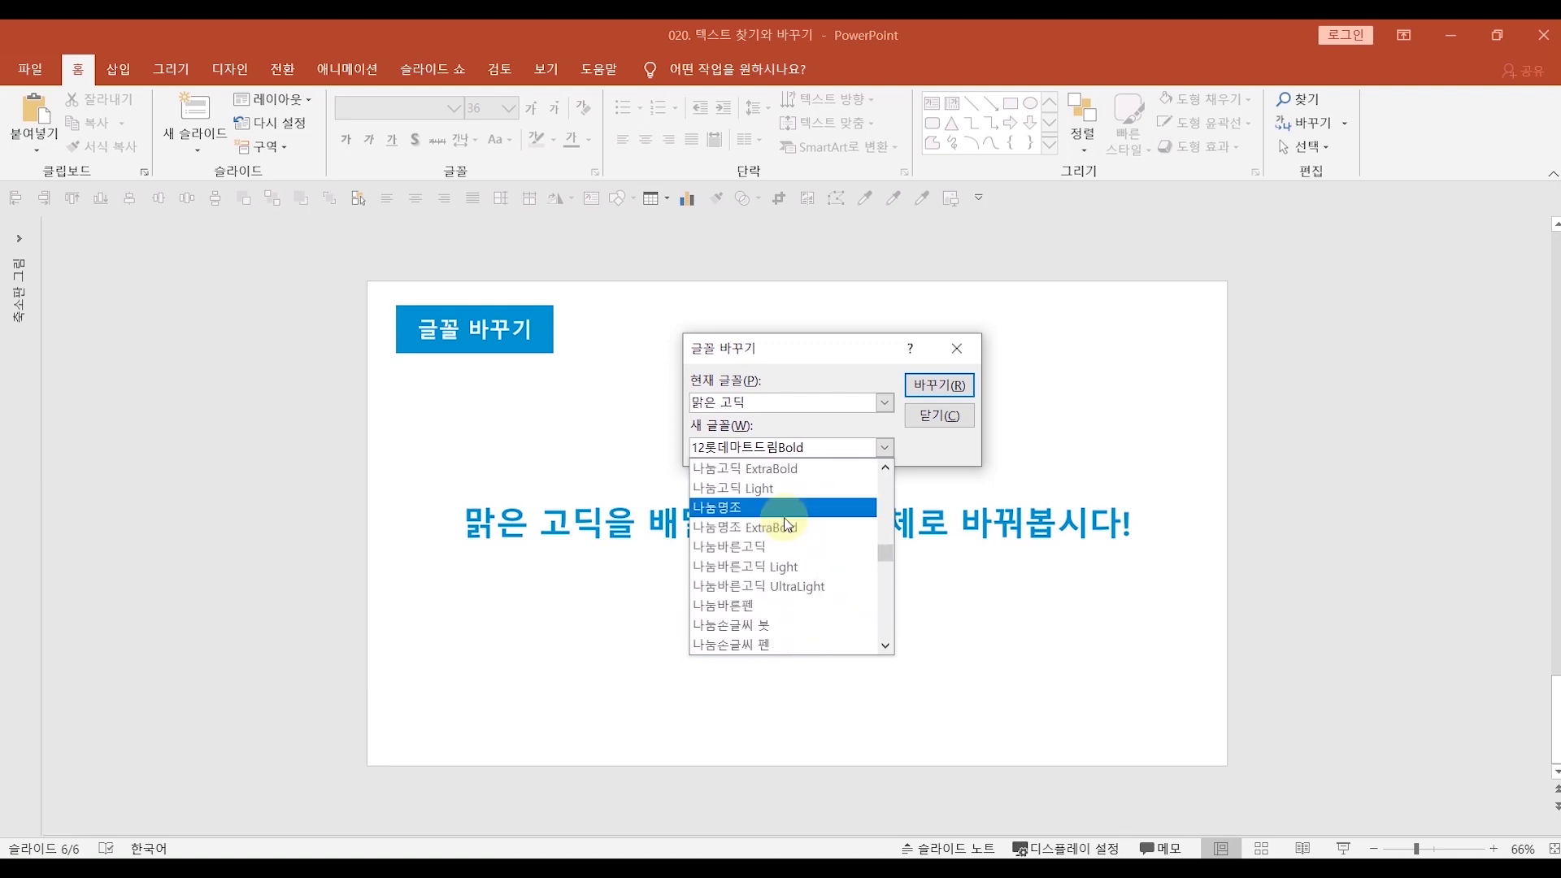
scroll(790, 518, "up", 3)
left_click(792, 524)
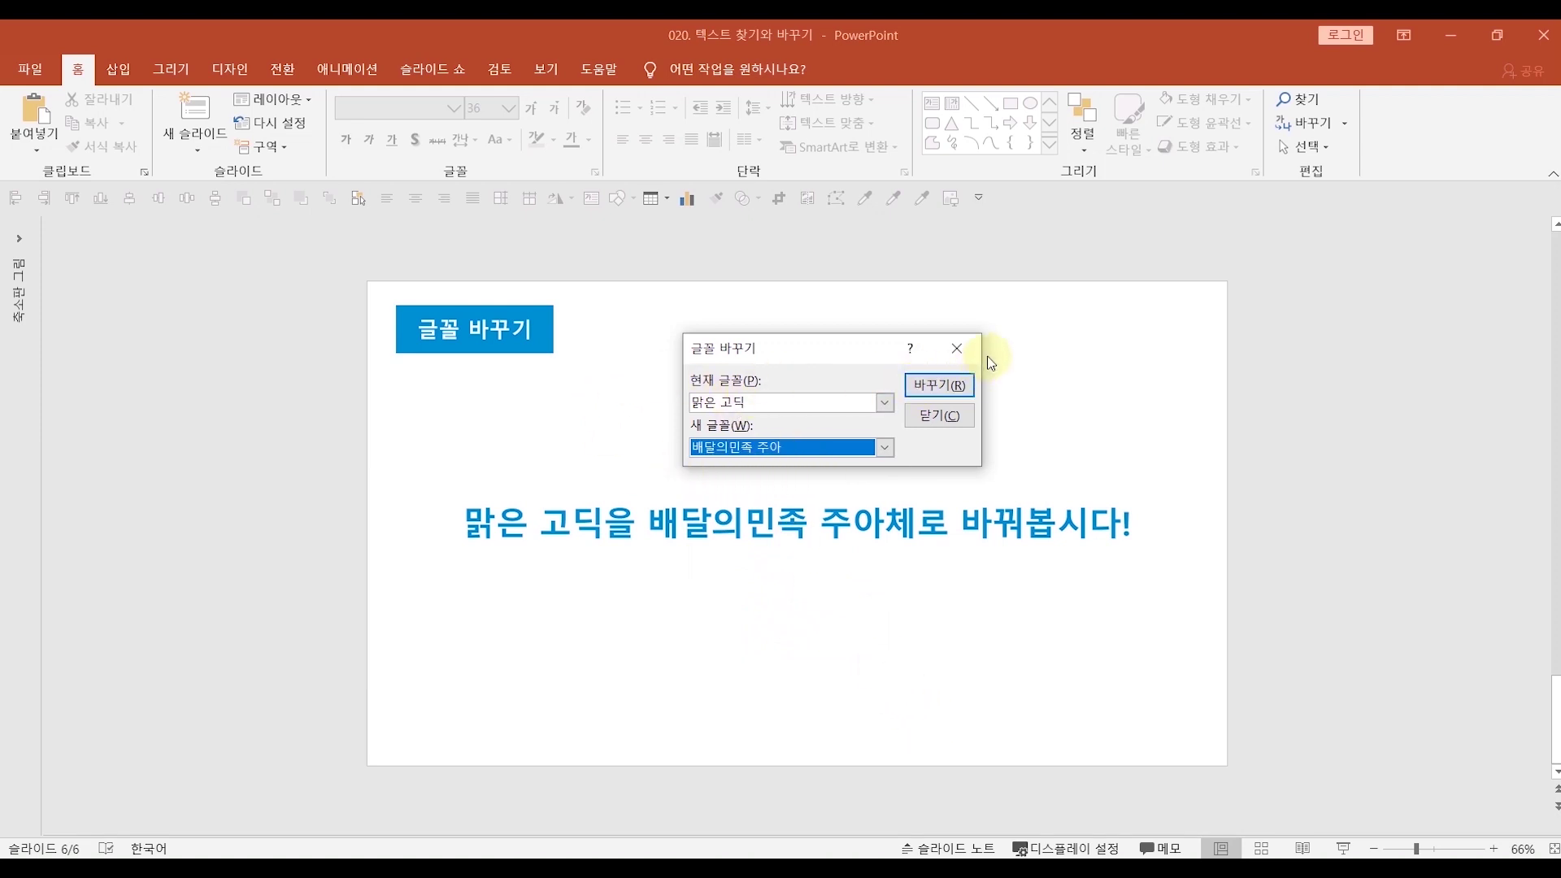
left_click(951, 389)
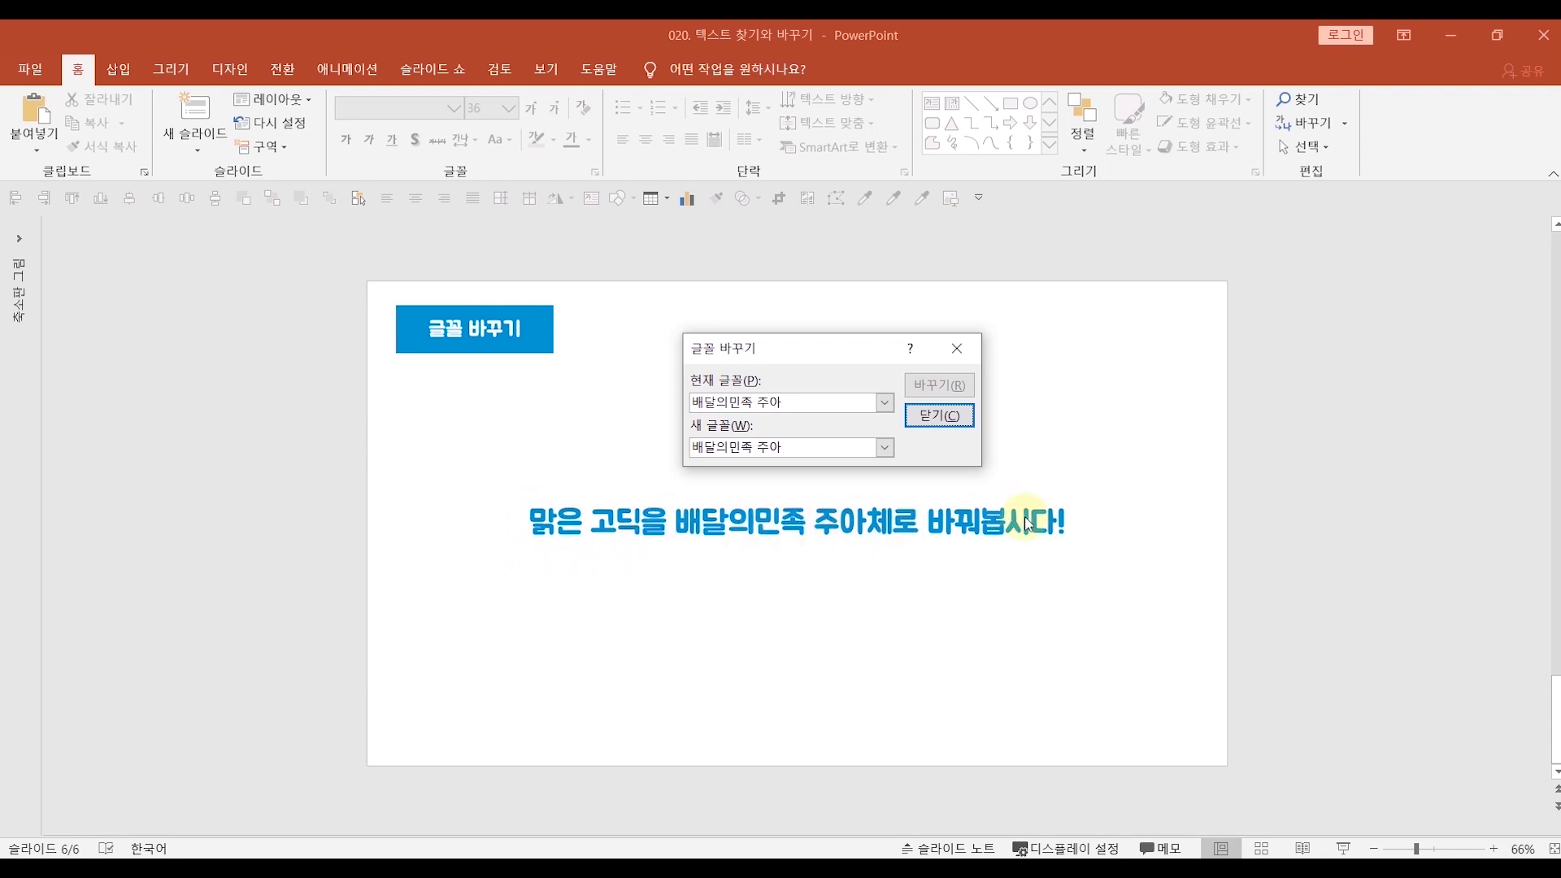
left_click(1012, 608)
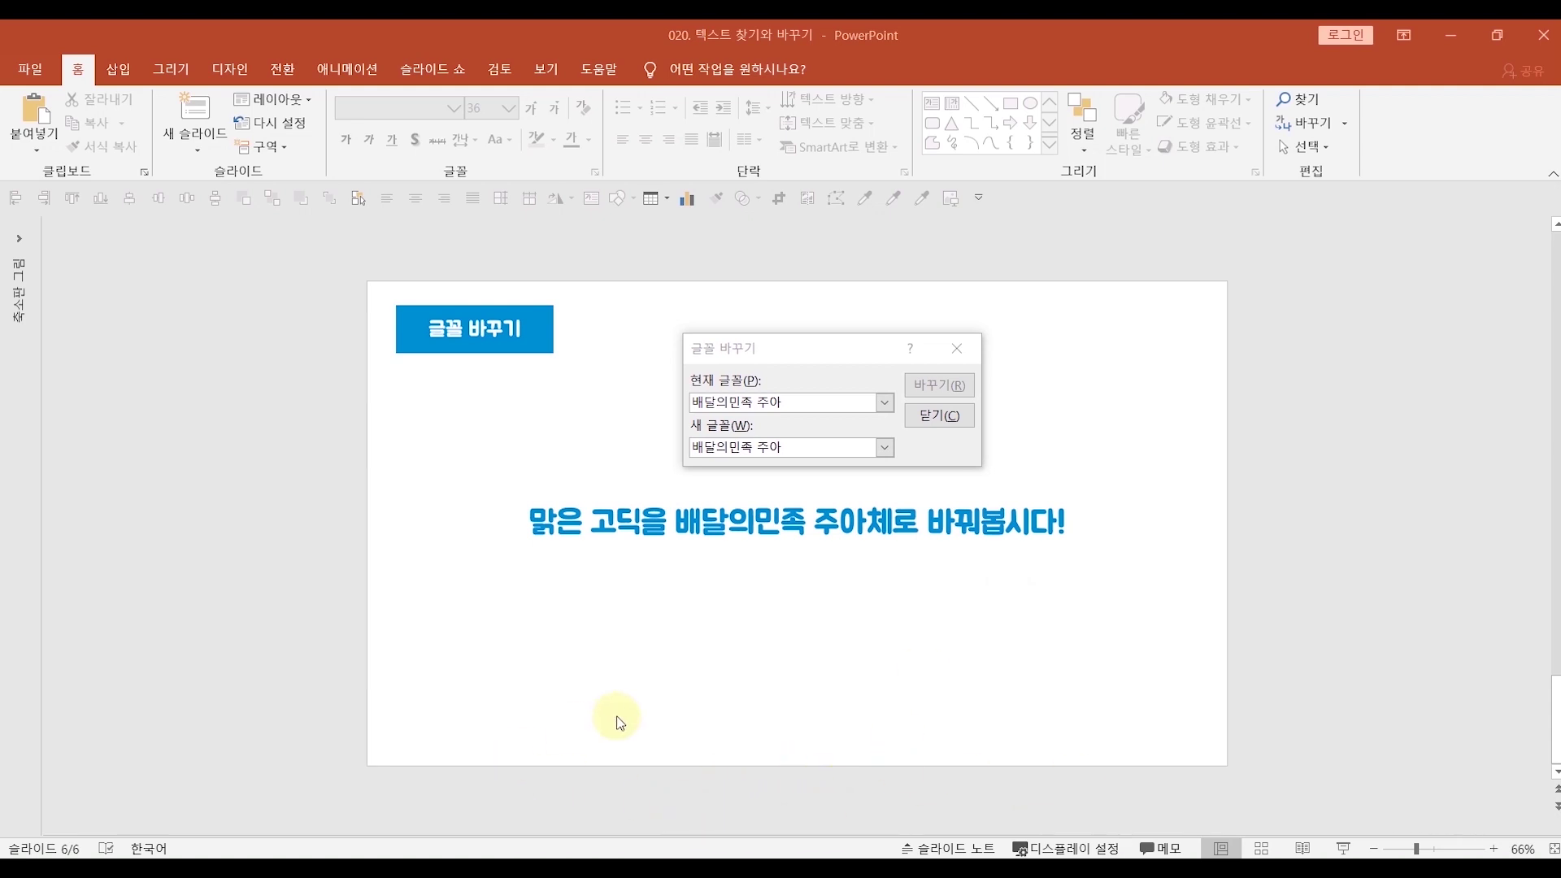
left_click(956, 441)
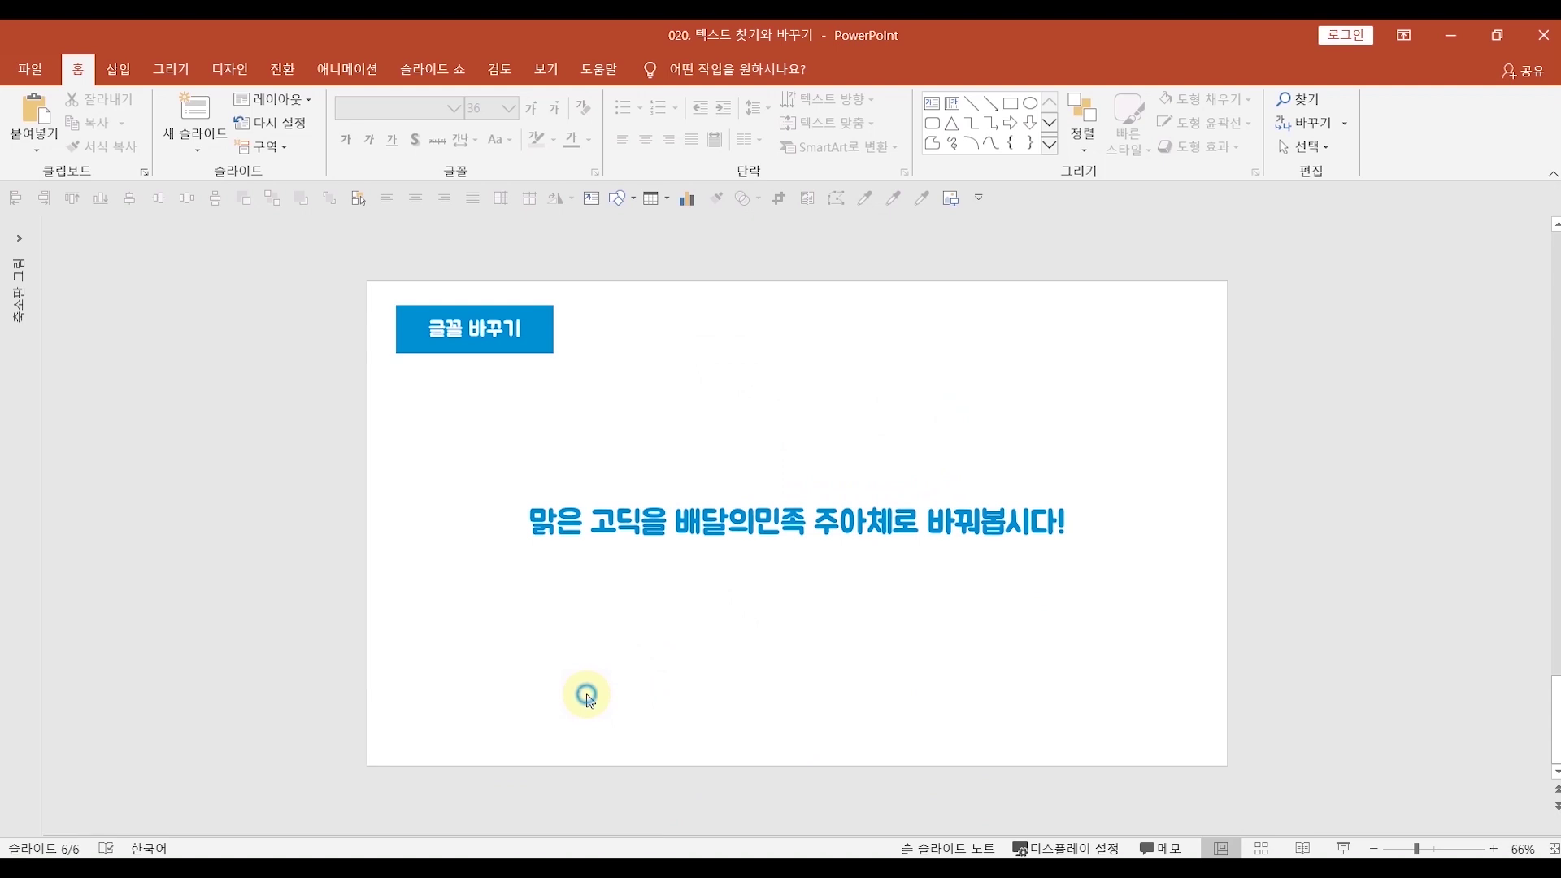
Check the replaced font on the preceding 텍스트 바꾸기 slides.
scroll(587, 694, "up", 1)
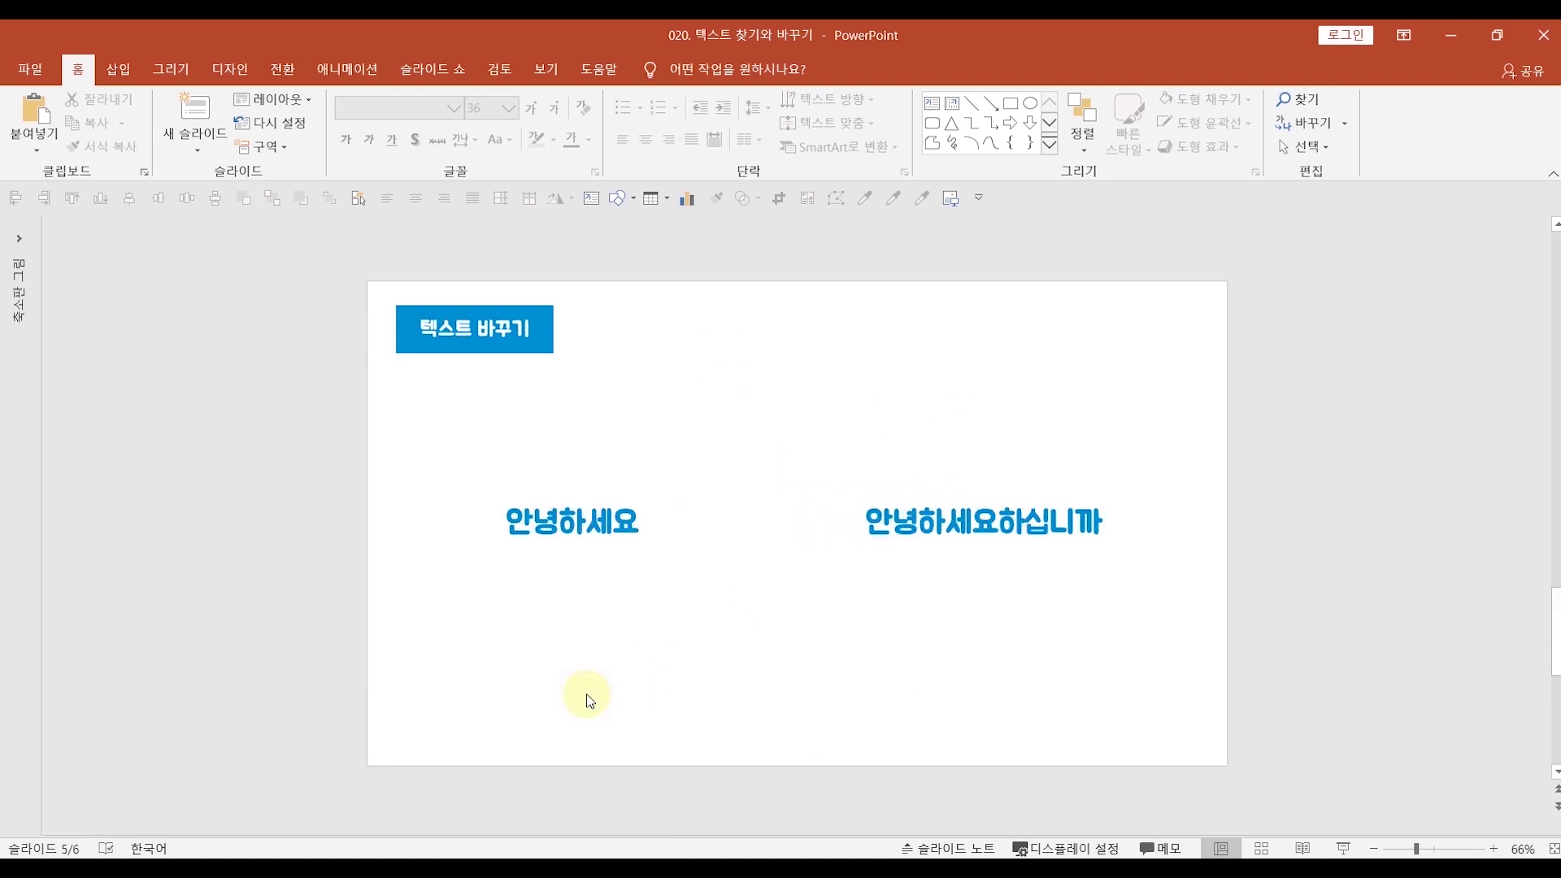
scroll(587, 694, "up", 1)
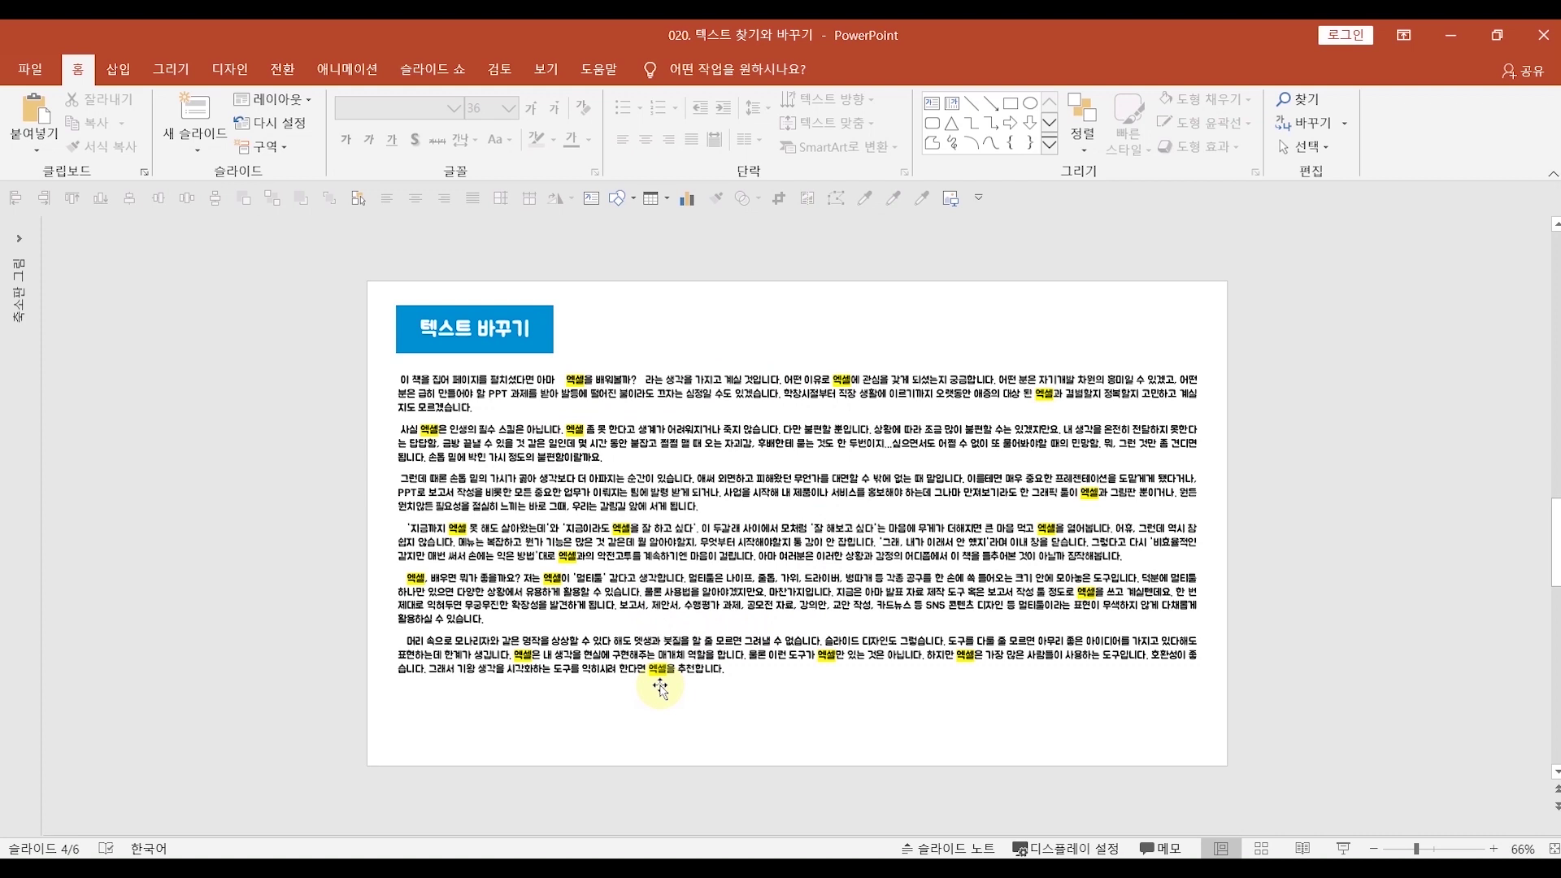
scroll(566, 635, "up", 1)
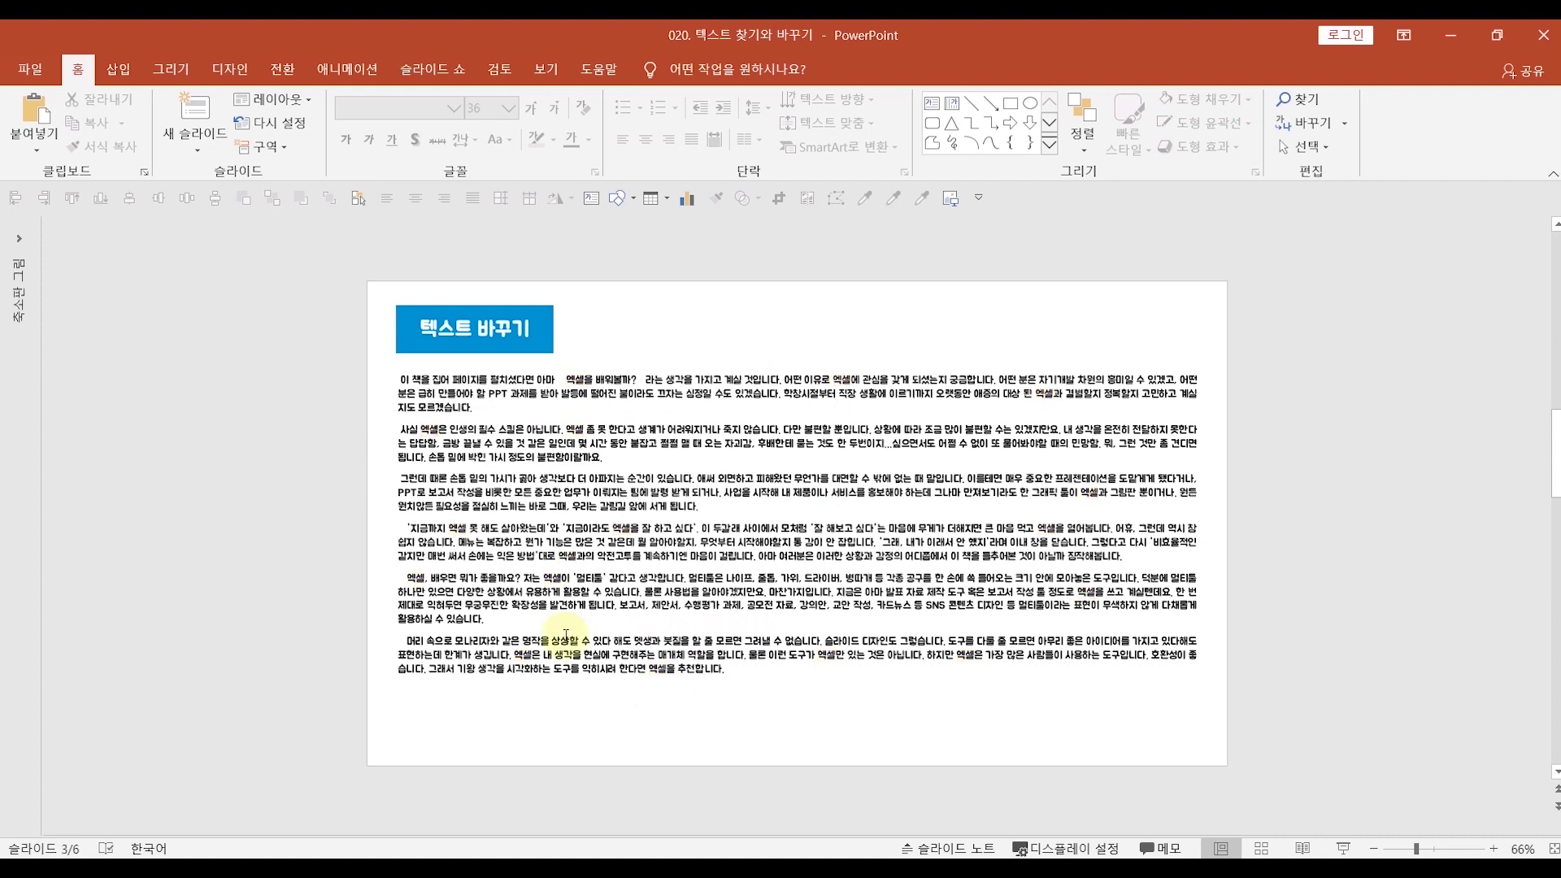
scroll(681, 668, "down", 3)
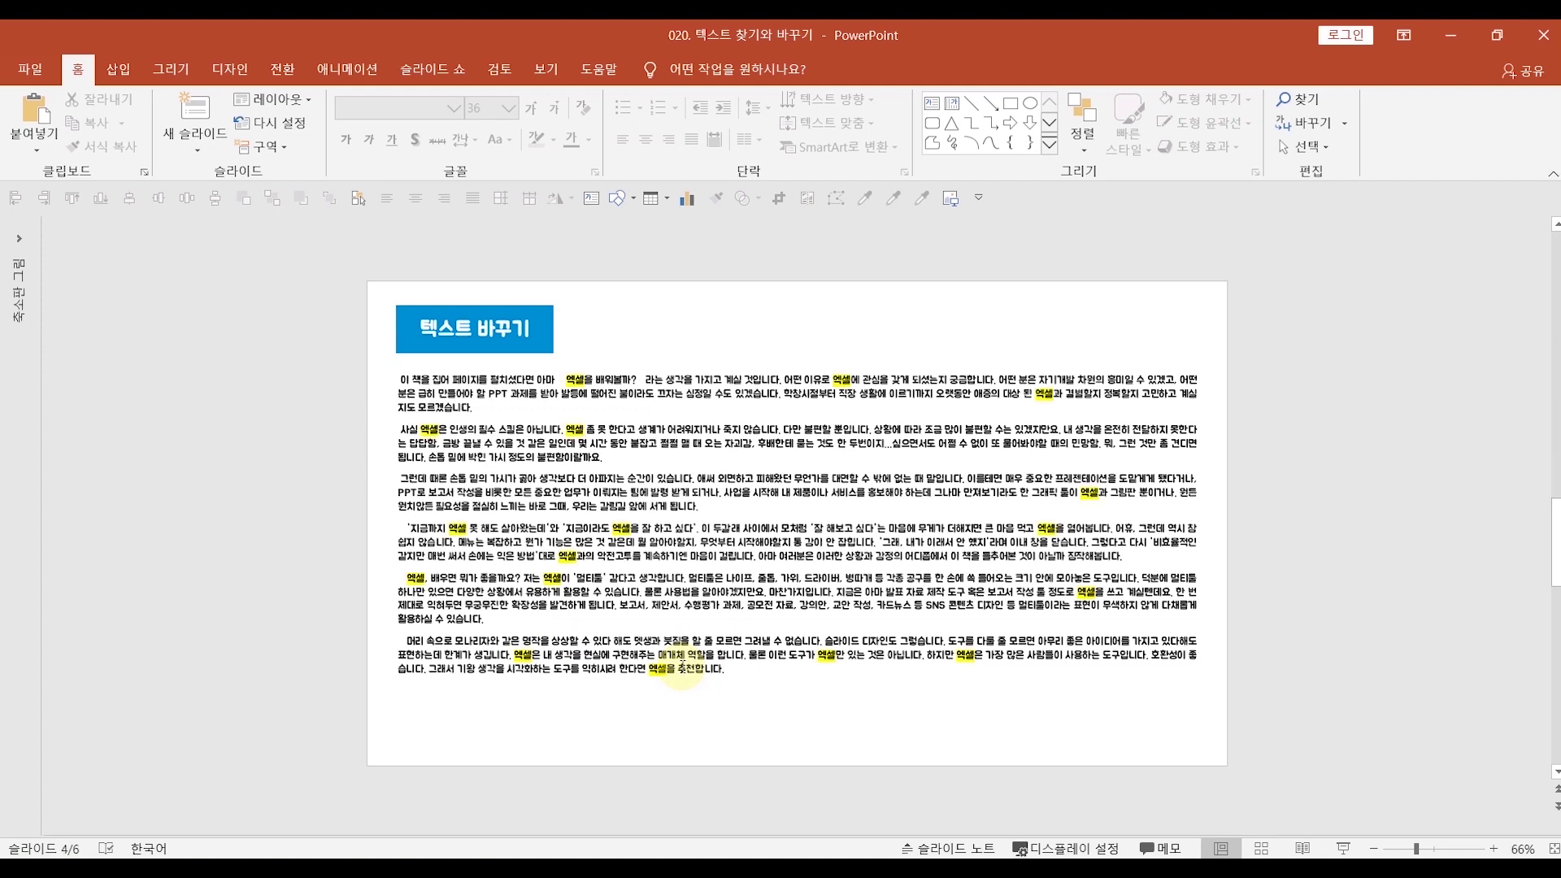